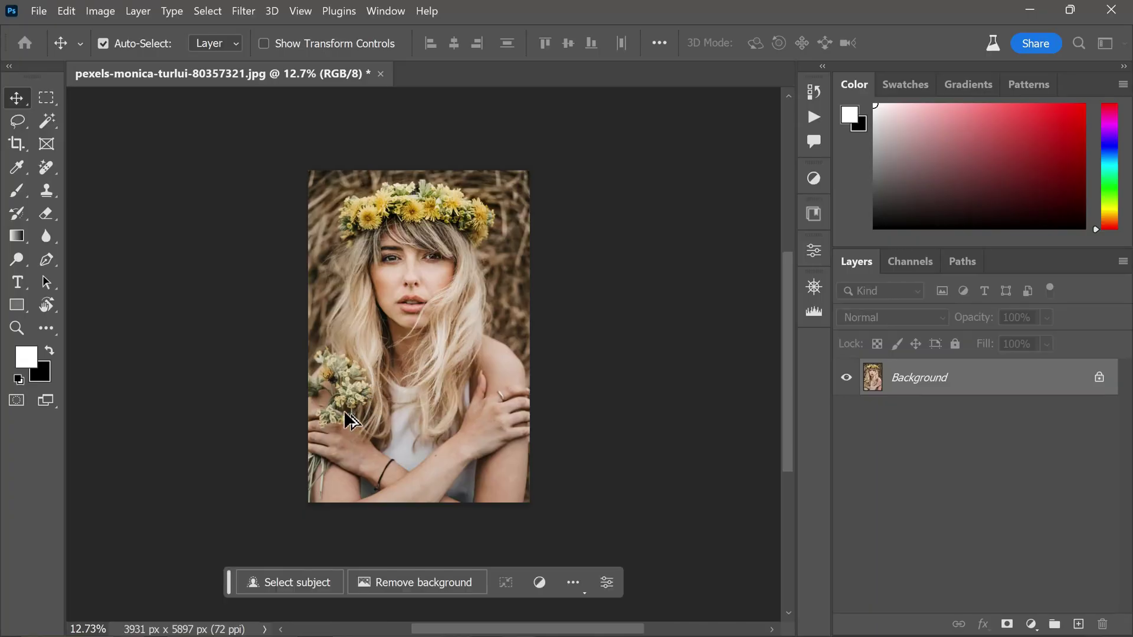
- Crop outward on both sides to widen the canvas to 6007 px, adding black side strips
{"action": "scroll", "coordinate": [342, 416], "scroll_direction": "up", "scroll_amount": 3}
{"action": "scroll", "coordinate": [399, 235], "scroll_direction": "down", "scroll_amount": 2}
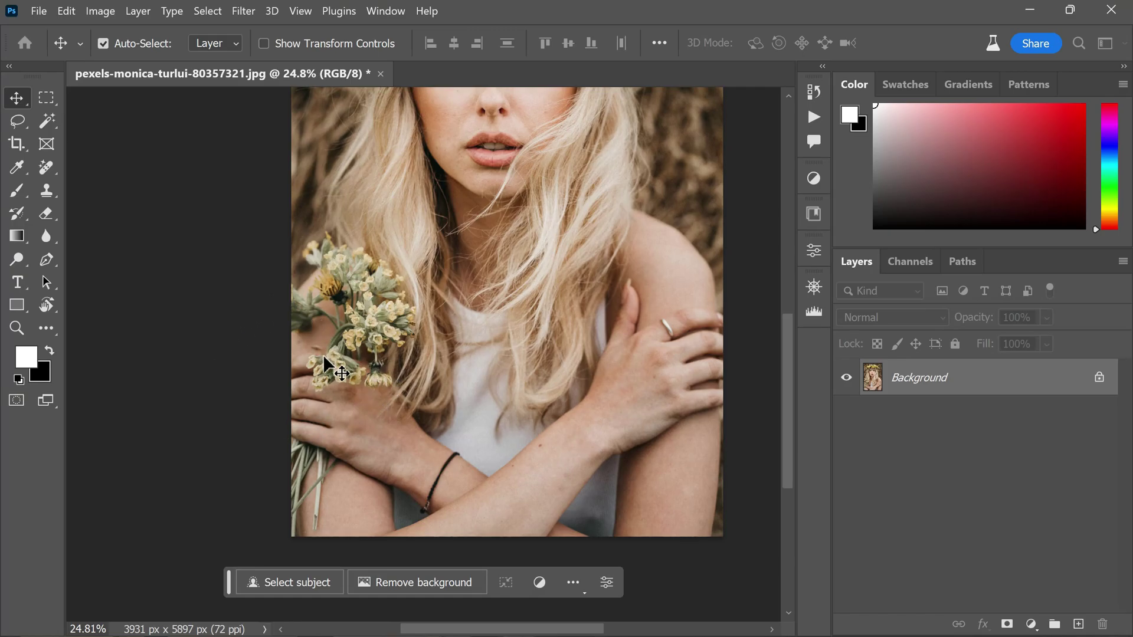
{"action": "scroll", "coordinate": [361, 416], "scroll_direction": "down", "scroll_amount": 1}
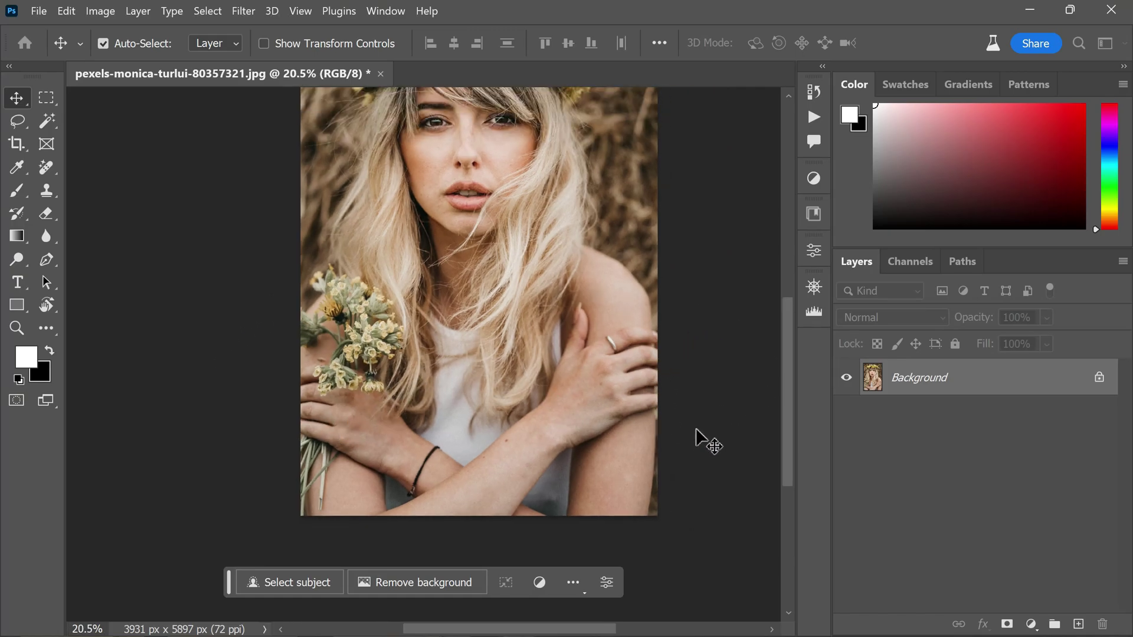
{"action": "scroll", "coordinate": [596, 413], "scroll_direction": "up", "scroll_amount": 1}
{"action": "scroll", "coordinate": [437, 366], "scroll_direction": "down", "scroll_amount": 2}
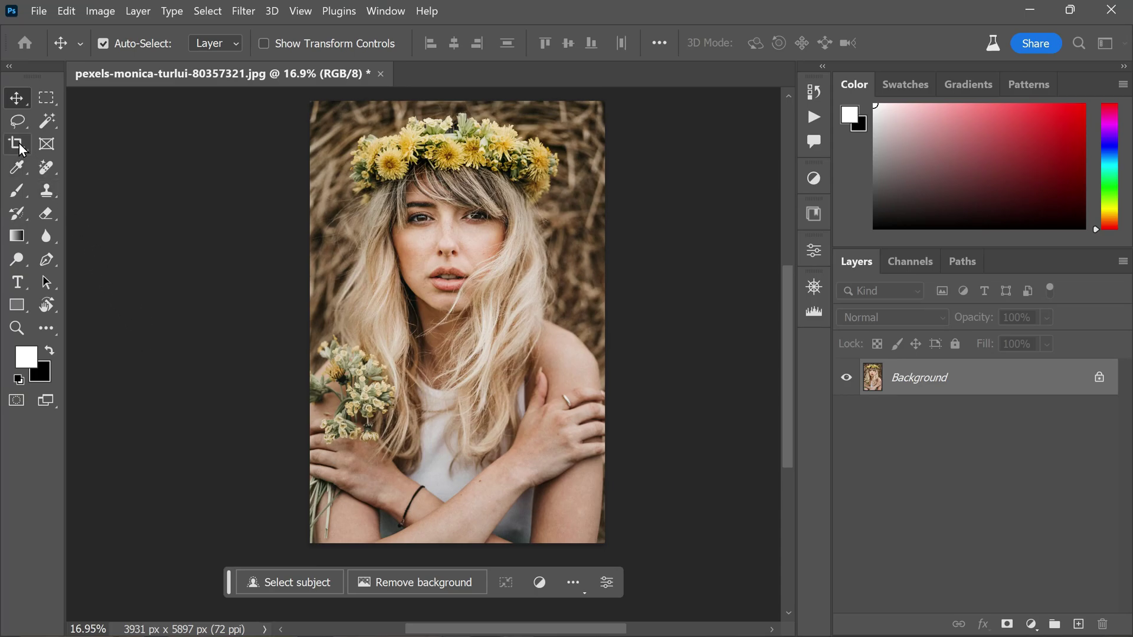
{"action": "left_click", "coordinate": [17, 144]}
{"action": "left_click_drag", "start_coordinate": [298, 321], "coordinate": [271, 321]}
{"action": "left_click_drag", "start_coordinate": [643, 321], "coordinate": [682, 330]}
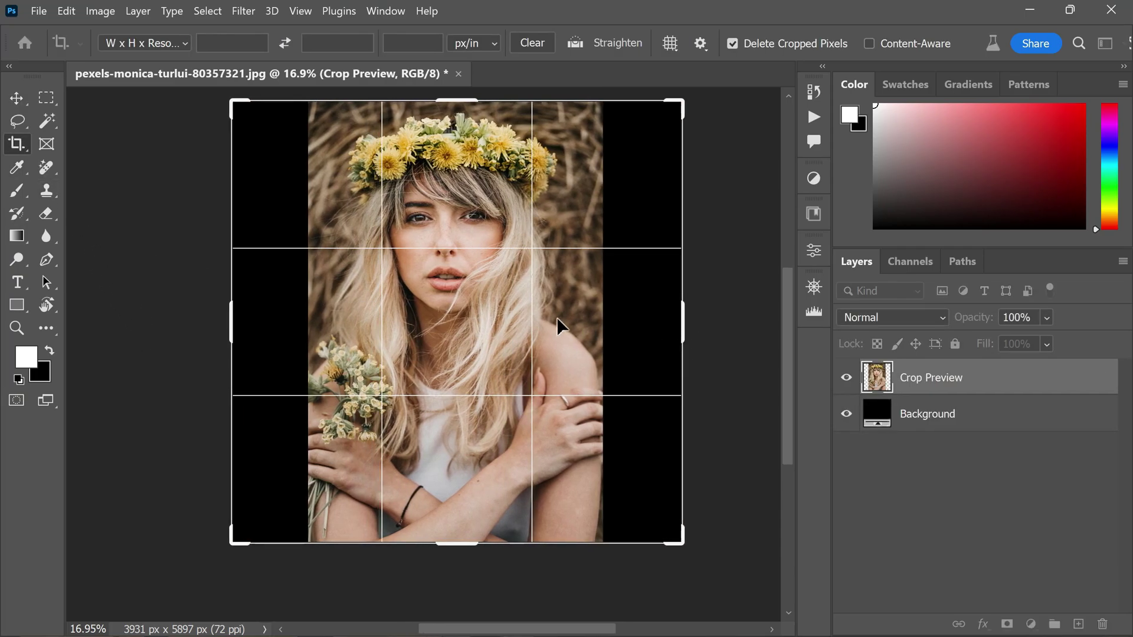
{"action": "key", "text": "Return"}
{"action": "left_click", "coordinate": [47, 97]}
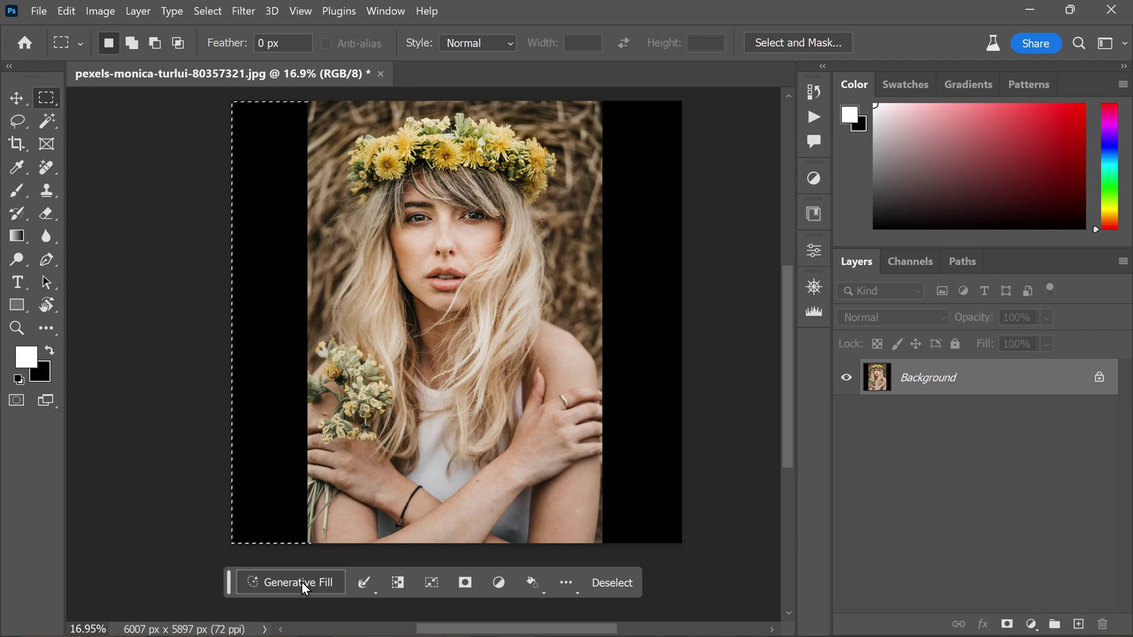
- Generative Fill the left strip with hay and keep the second variation
{"action": "left_click", "coordinate": [302, 581]}
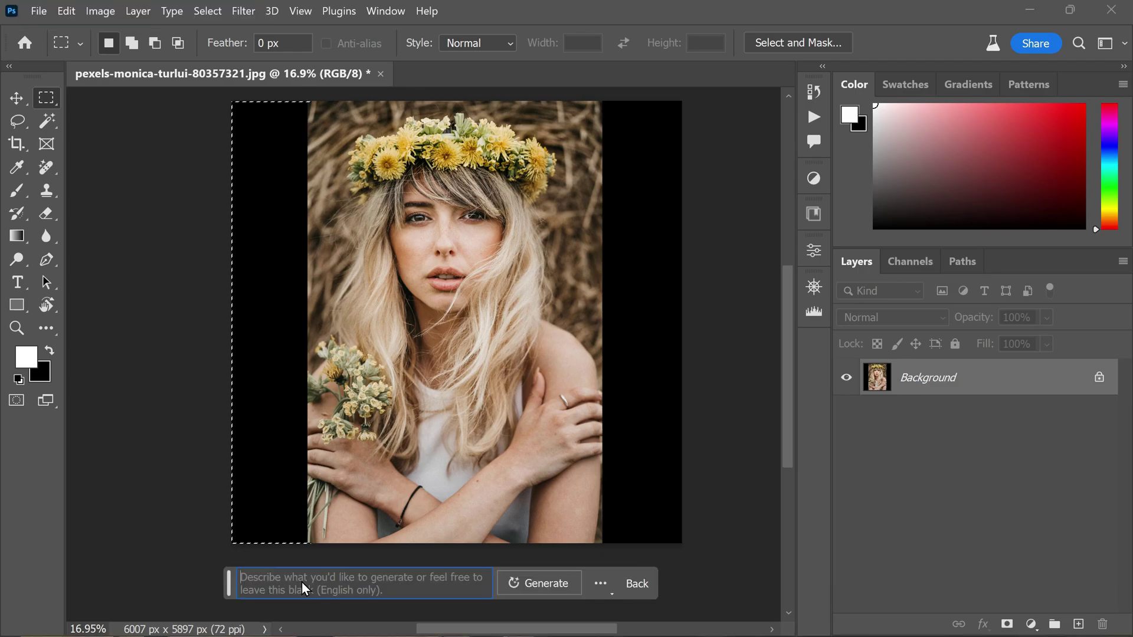
{"action": "left_click", "coordinate": [571, 581]}
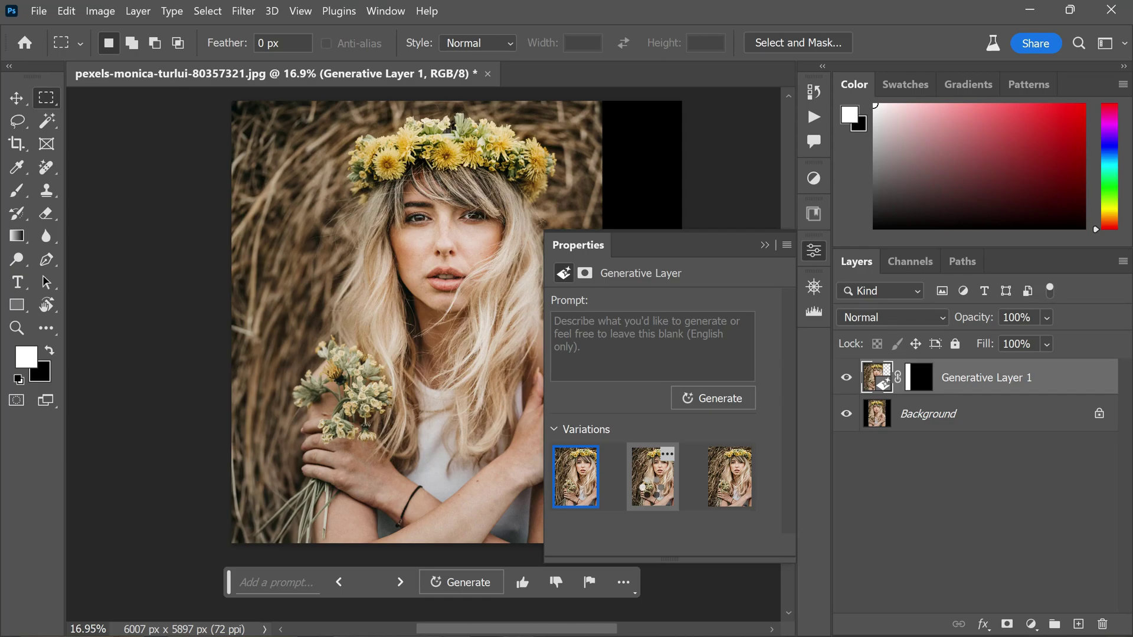
{"action": "left_click", "coordinate": [653, 496]}
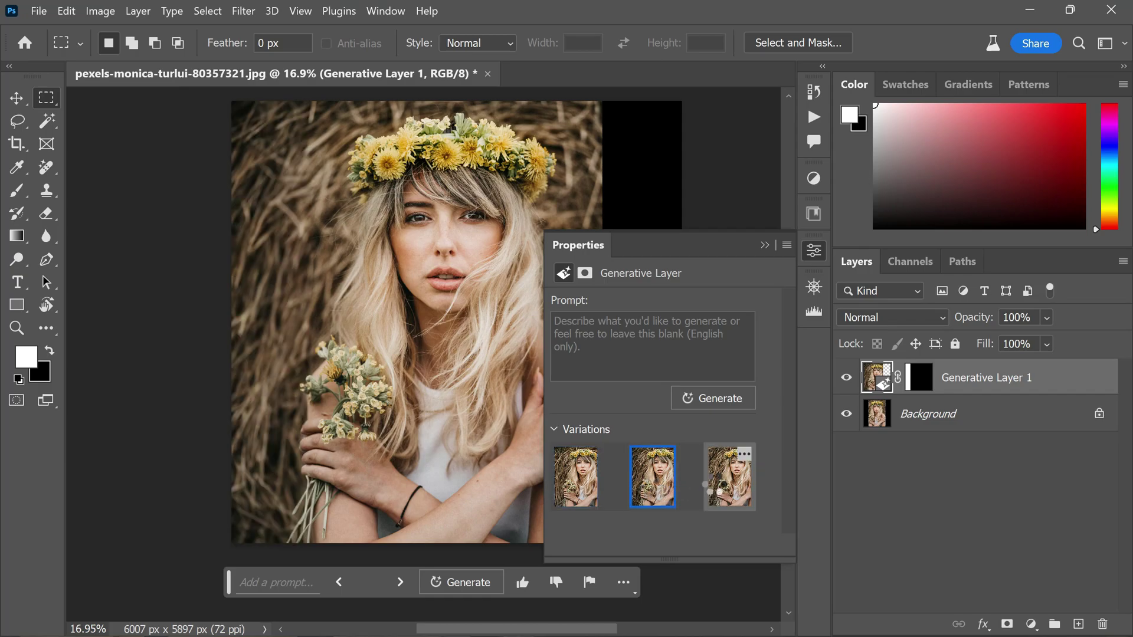
- Select the right black strip and Generative Fill it with hay too
{"action": "key", "text": "ctrl+0"}
{"action": "left_click_drag", "start_coordinate": [543, 518], "coordinate": [664, 156]}
{"action": "left_click", "coordinate": [293, 582]}
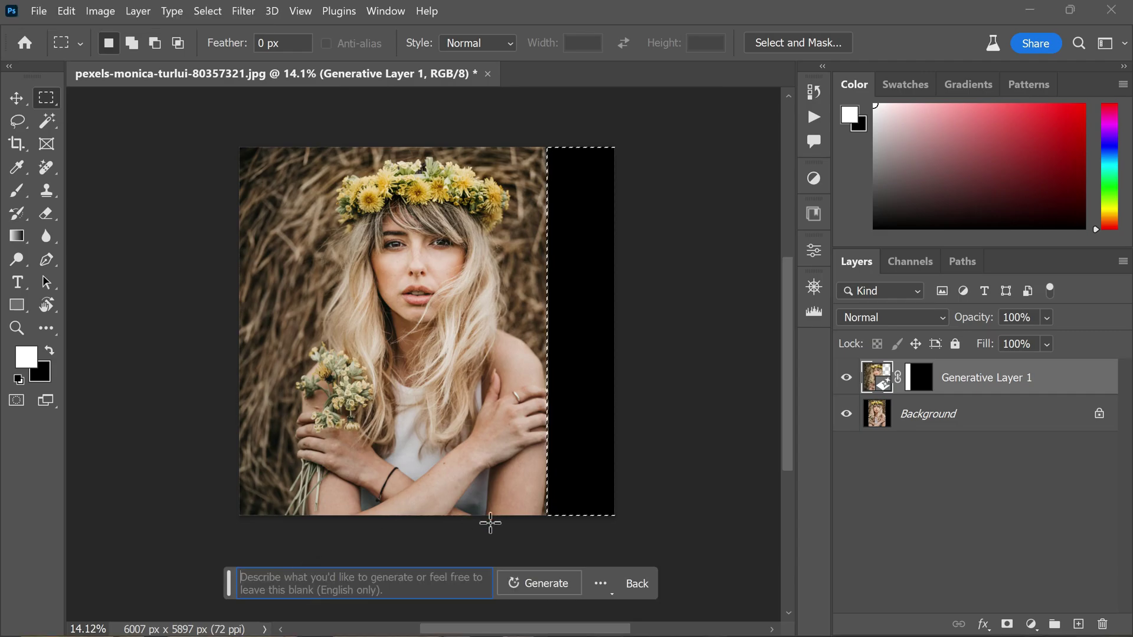
{"action": "left_click", "coordinate": [525, 584]}
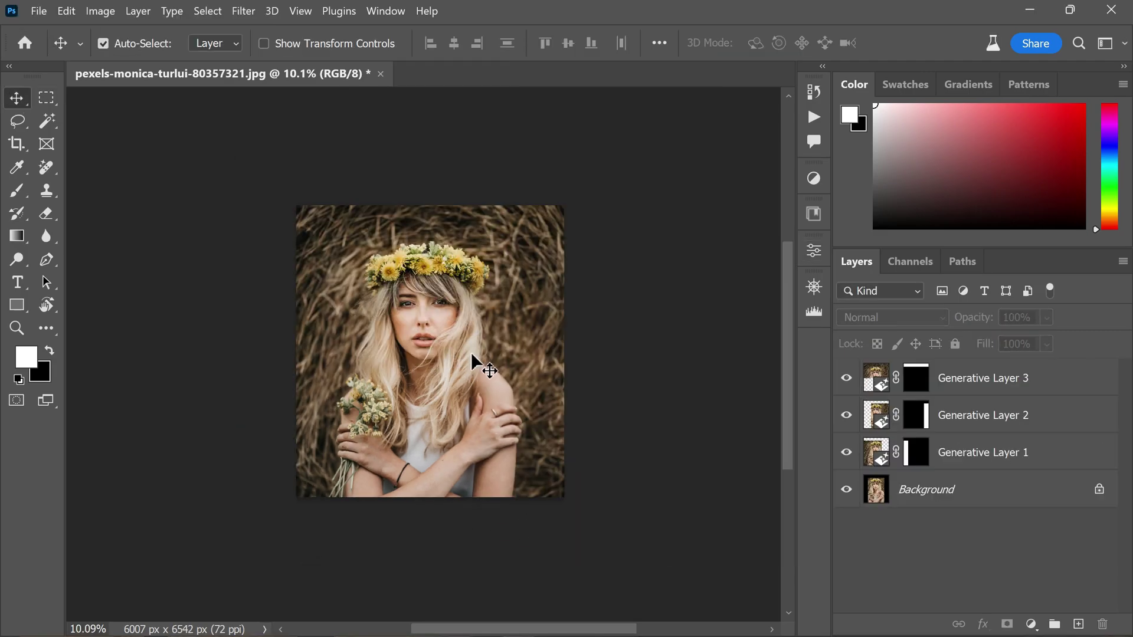
{"action": "scroll", "coordinate": [516, 386], "scroll_direction": "up", "scroll_amount": 3}
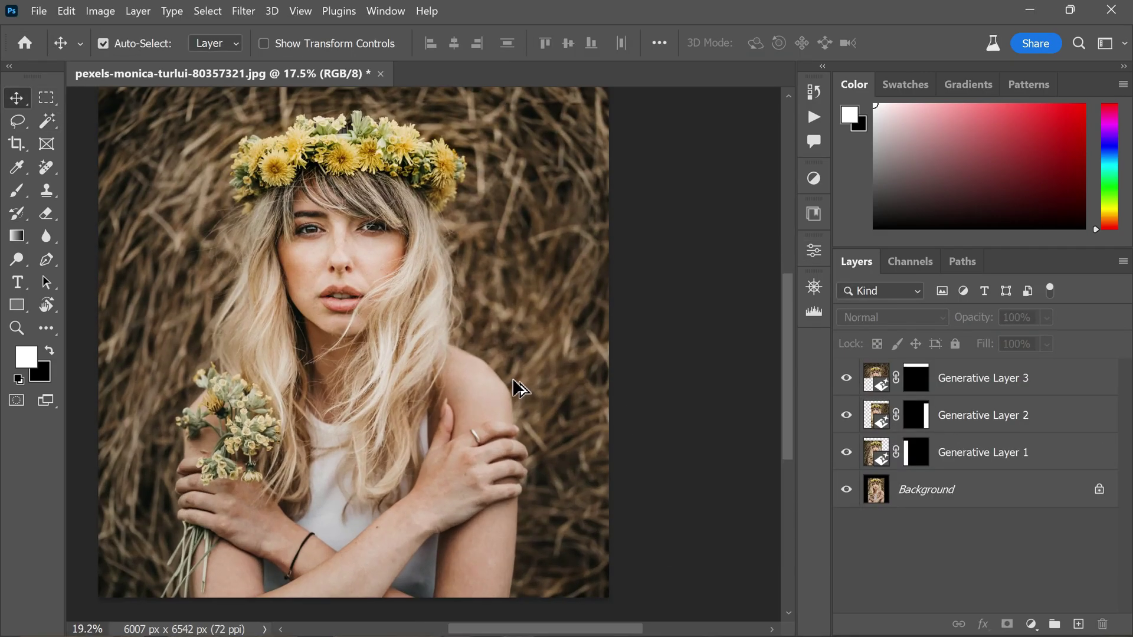
{"action": "scroll", "coordinate": [553, 340], "scroll_direction": "up", "scroll_amount": 2}
{"action": "scroll", "coordinate": [614, 417], "scroll_direction": "down", "scroll_amount": 5}
{"action": "scroll", "coordinate": [367, 392], "scroll_direction": "up", "scroll_amount": 7}
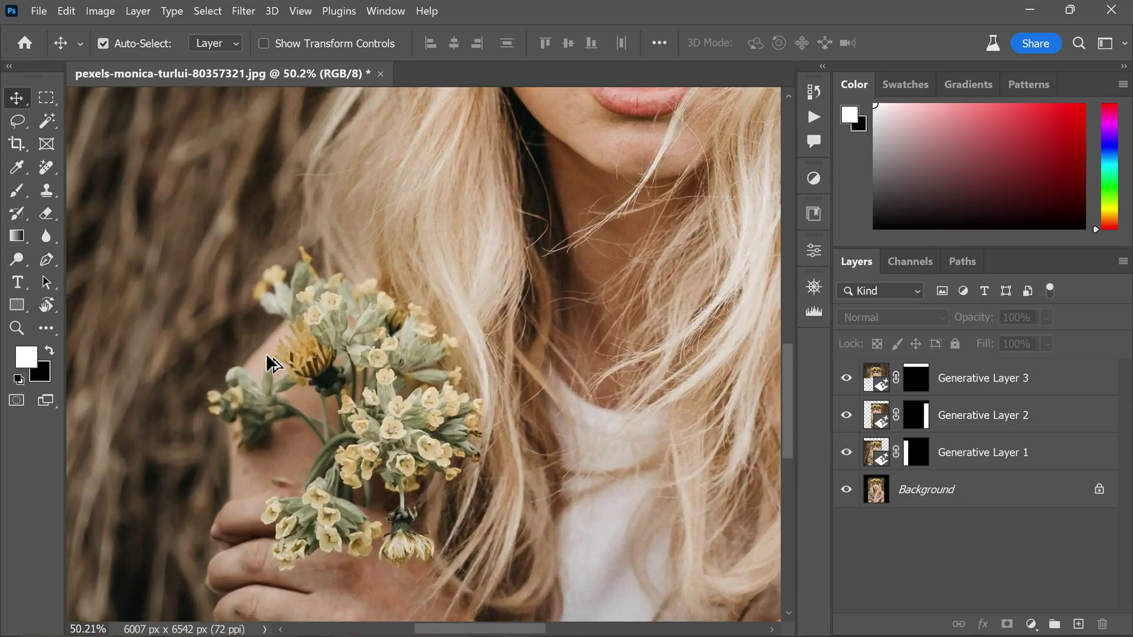
{"action": "scroll", "coordinate": [253, 473], "scroll_direction": "up", "scroll_amount": 4}
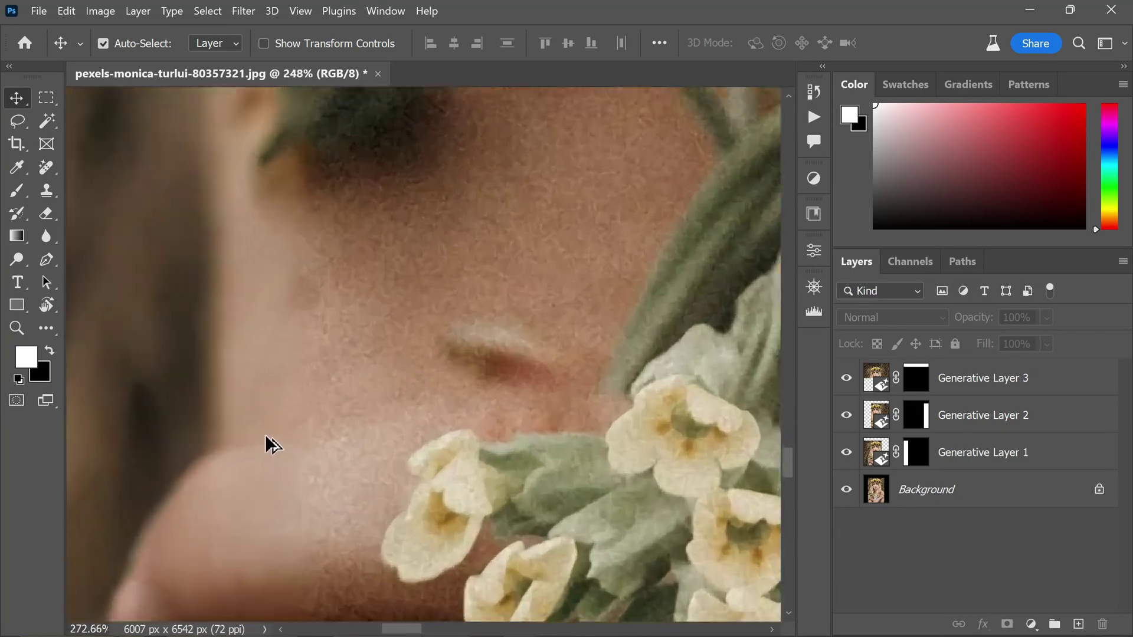
{"action": "scroll", "coordinate": [330, 285], "scroll_direction": "up", "scroll_amount": 1}
{"action": "scroll", "coordinate": [298, 317], "scroll_direction": "down", "scroll_amount": 3}
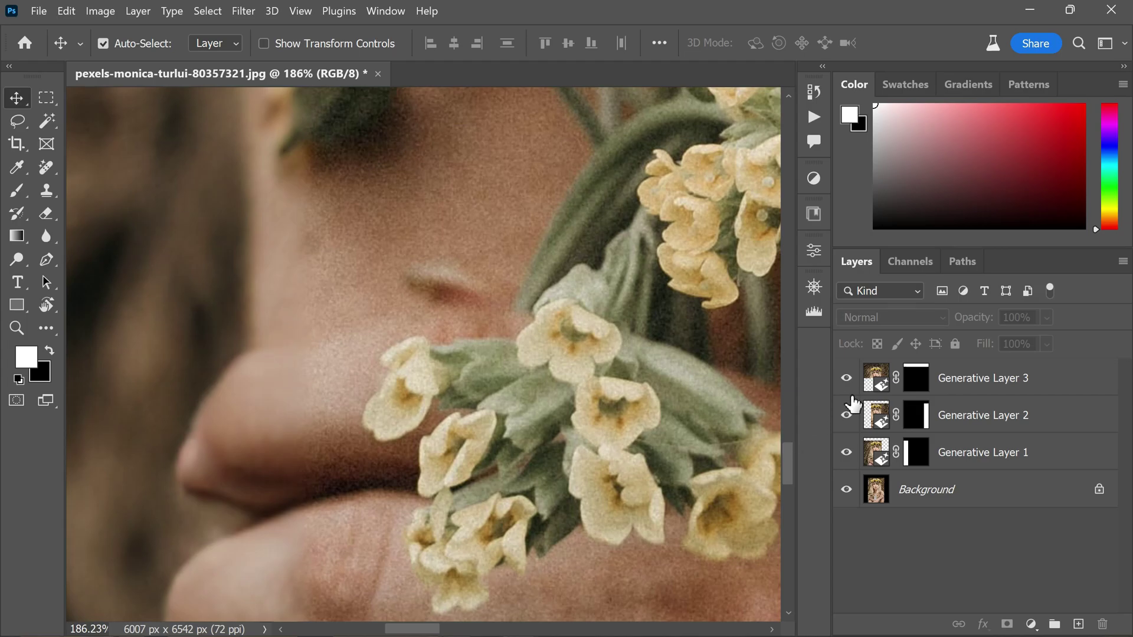
{"action": "left_click", "coordinate": [847, 458]}
{"action": "left_click", "coordinate": [846, 455]}
{"action": "left_click", "coordinate": [846, 458]}
{"action": "left_click", "coordinate": [845, 457]}
{"action": "scroll", "coordinate": [375, 392], "scroll_direction": "down", "scroll_amount": 4}
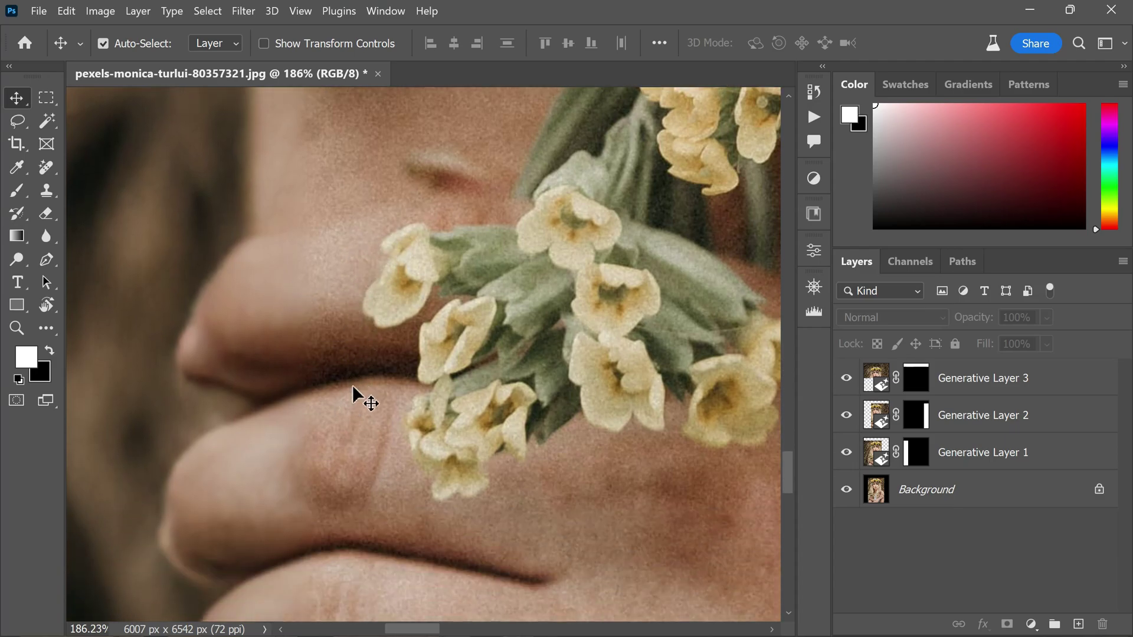
{"action": "scroll", "coordinate": [177, 393], "scroll_direction": "down", "scroll_amount": 8}
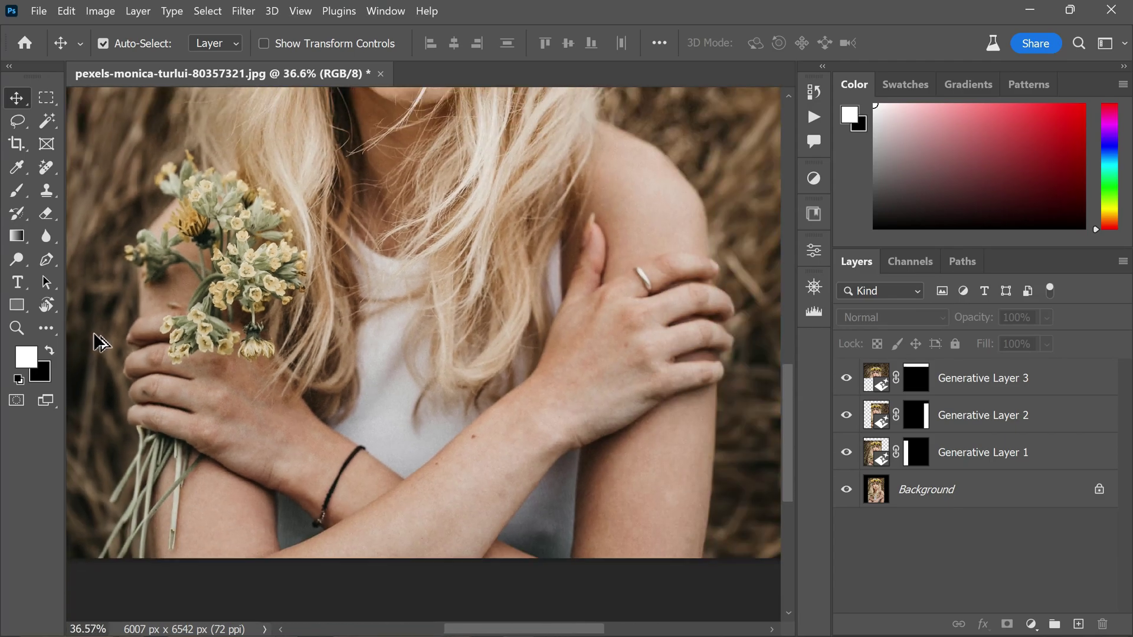
{"action": "scroll", "coordinate": [571, 162], "scroll_direction": "up", "scroll_amount": 10}
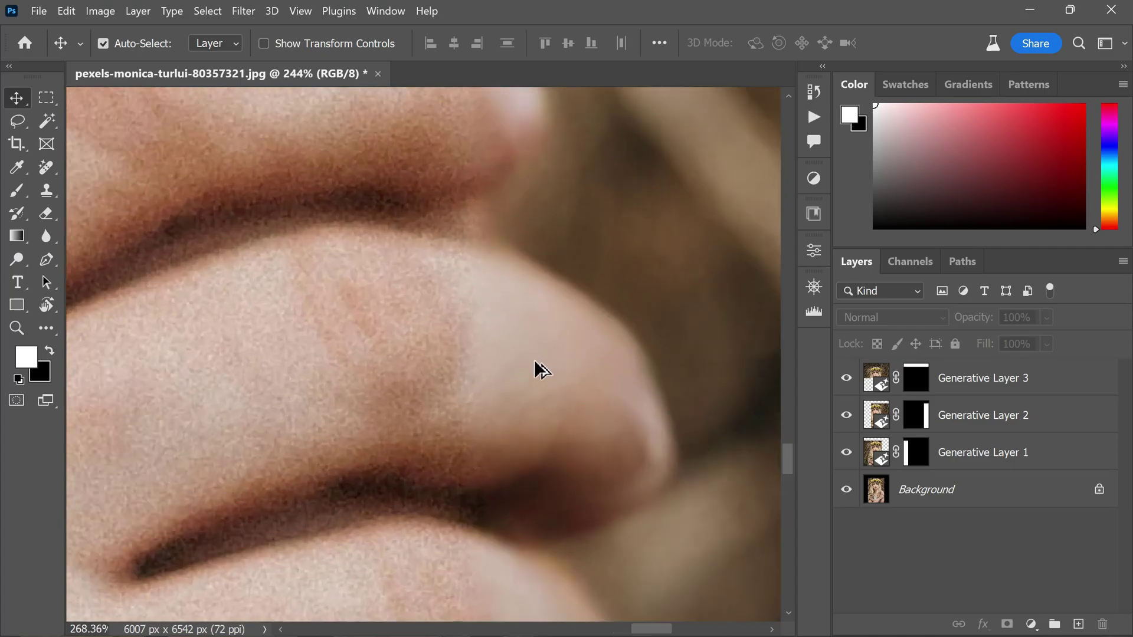
{"action": "left_click", "coordinate": [847, 416]}
{"action": "left_click", "coordinate": [847, 419]}
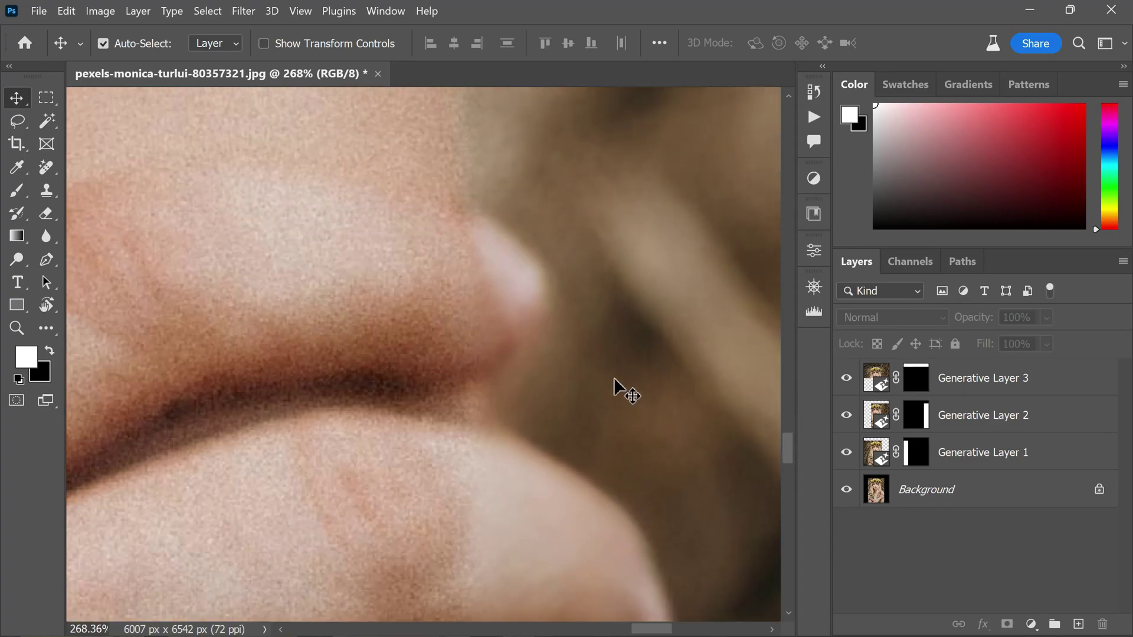
{"action": "scroll", "coordinate": [615, 384], "scroll_direction": "down", "scroll_amount": 5}
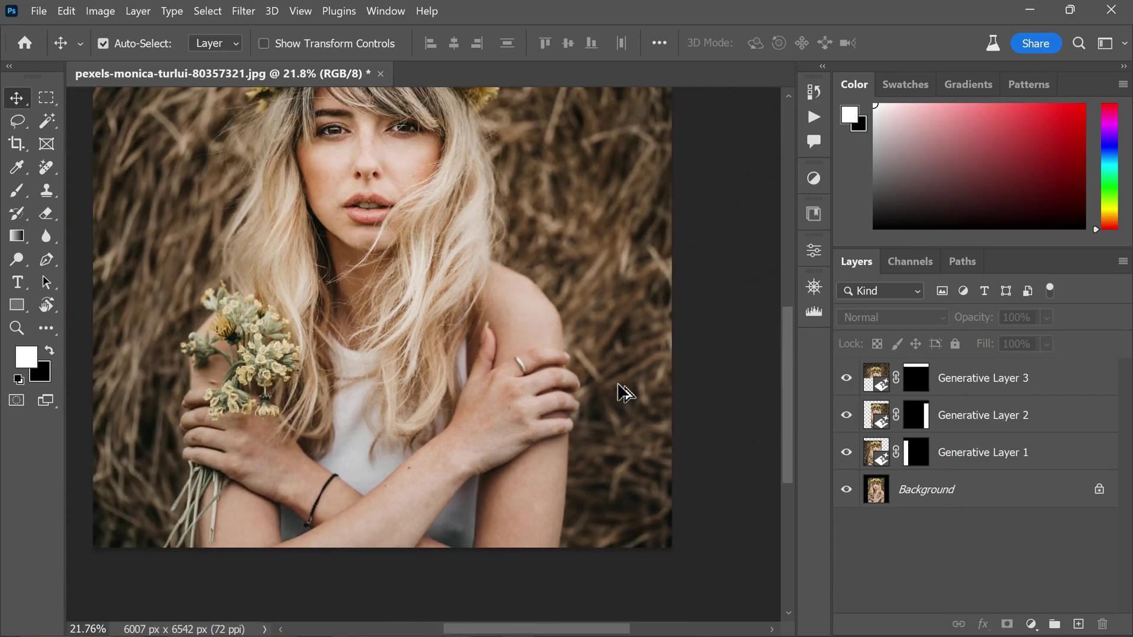
{"action": "scroll", "coordinate": [437, 339], "scroll_direction": "up", "scroll_amount": 5}
{"action": "scroll", "coordinate": [397, 298], "scroll_direction": "up", "scroll_amount": 6}
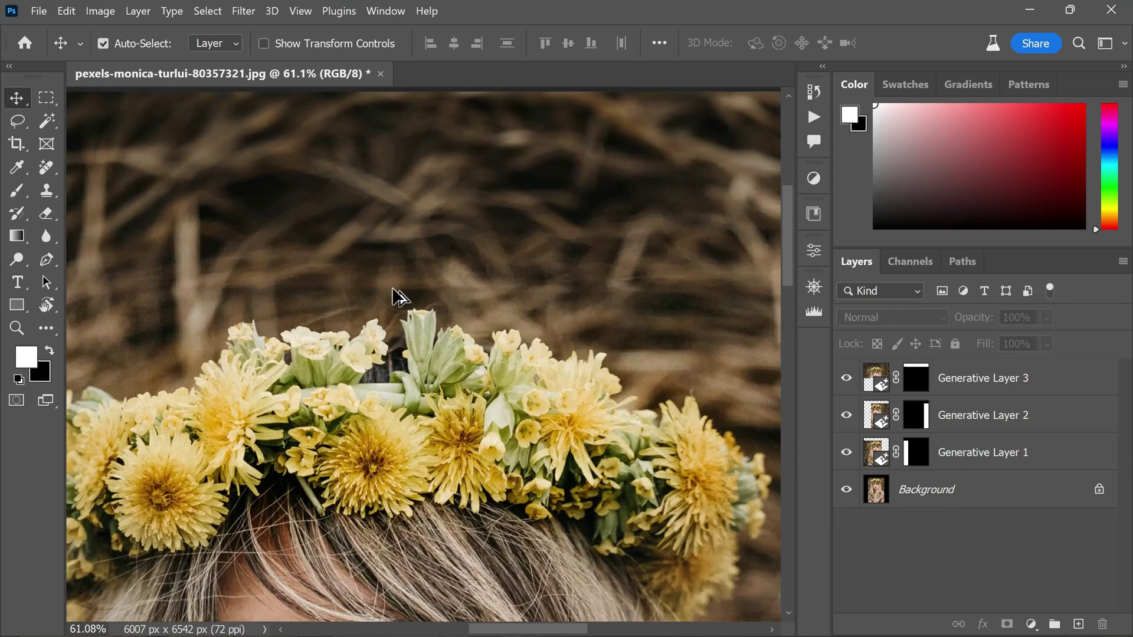
{"action": "scroll", "coordinate": [455, 272], "scroll_direction": "up", "scroll_amount": 4}
{"action": "scroll", "coordinate": [463, 295], "scroll_direction": "down", "scroll_amount": 4}
{"action": "scroll", "coordinate": [413, 336], "scroll_direction": "up", "scroll_amount": 7}
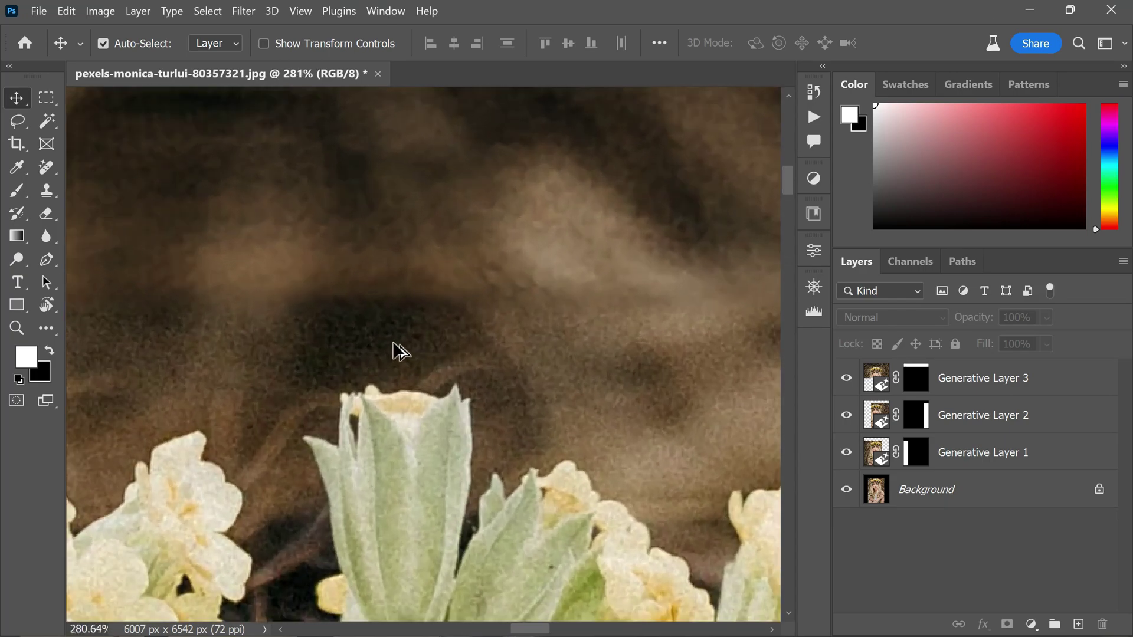
{"action": "scroll", "coordinate": [407, 337], "scroll_direction": "down", "scroll_amount": 2}
{"action": "left_click", "coordinate": [846, 381]}
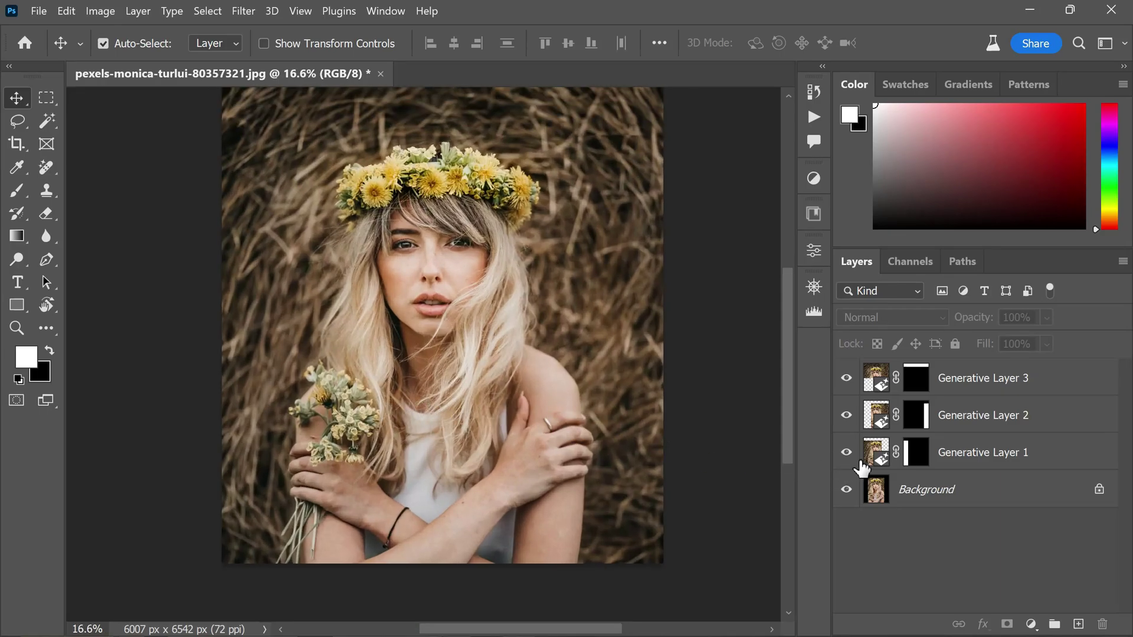
- Open the Camera Raw Filter on Generative Layer 1 and preview the flowers at 100%
{"action": "left_click", "coordinate": [878, 455]}
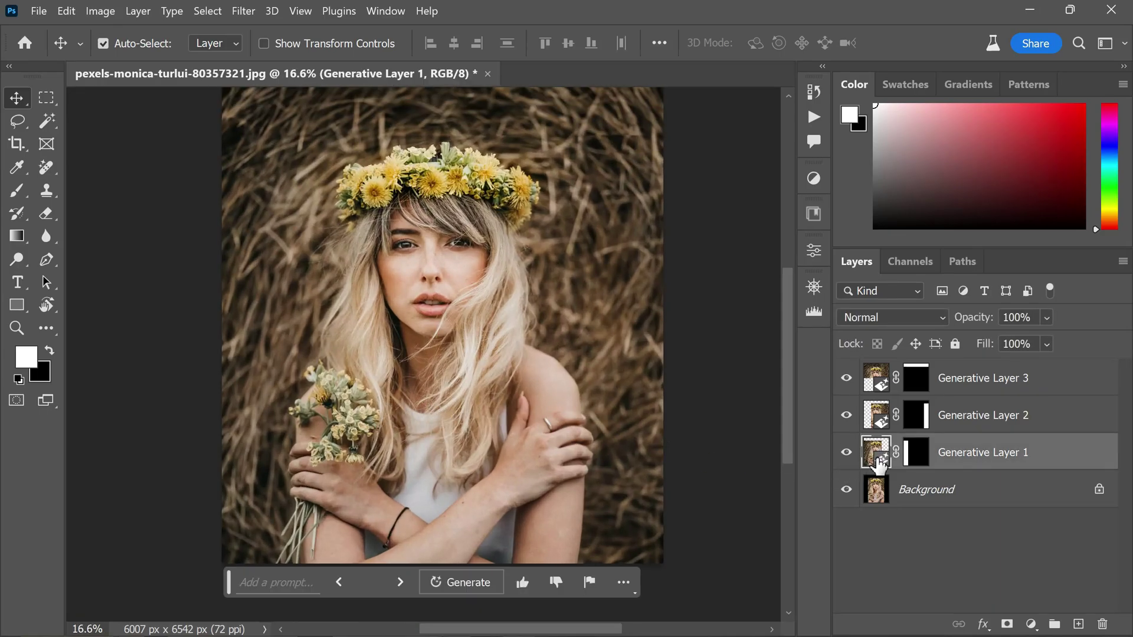
{"action": "left_click", "coordinate": [244, 13]}
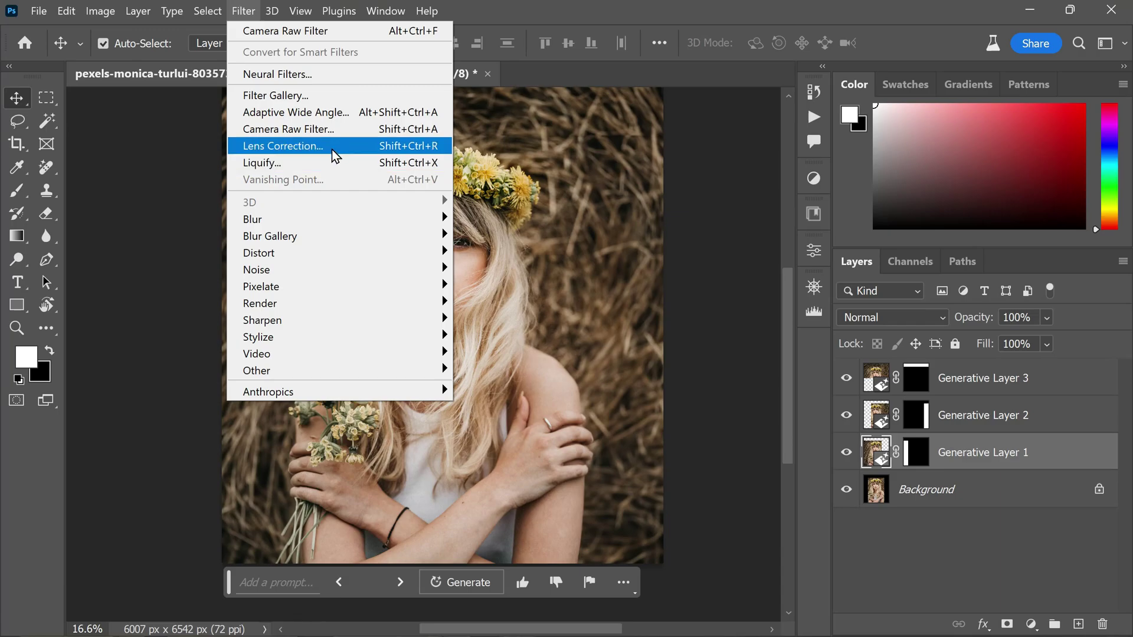
{"action": "left_click", "coordinate": [352, 141]}
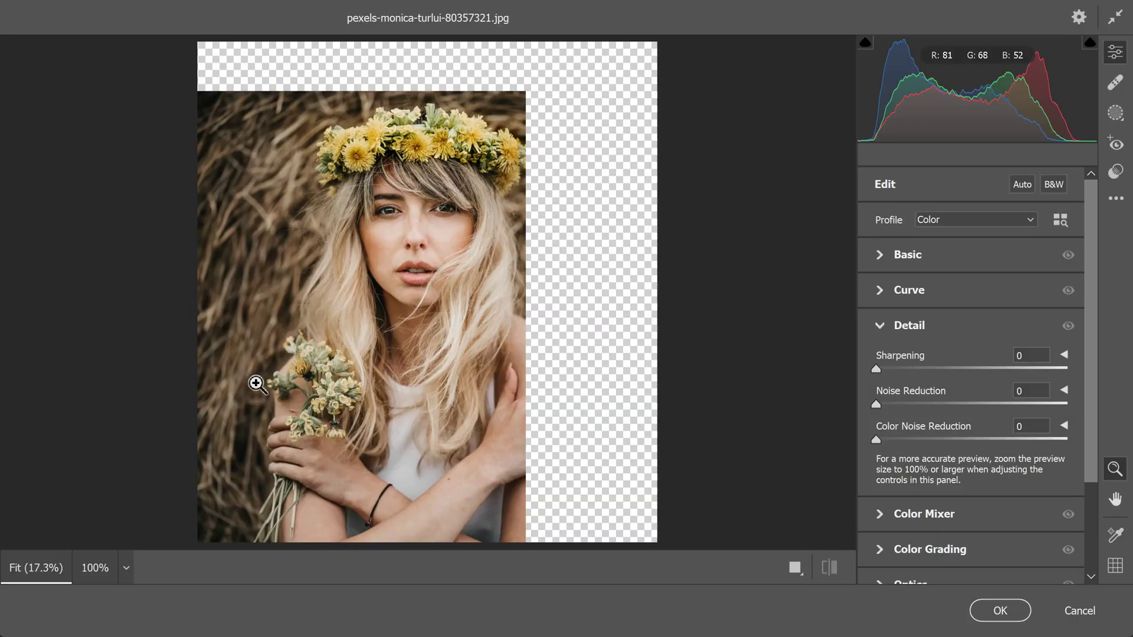
{"action": "left_click", "coordinate": [256, 384]}
{"action": "left_click_drag", "start_coordinate": [256, 382], "coordinate": [482, 184]}
{"action": "scroll", "coordinate": [505, 308], "scroll_direction": "down", "scroll_amount": 2}
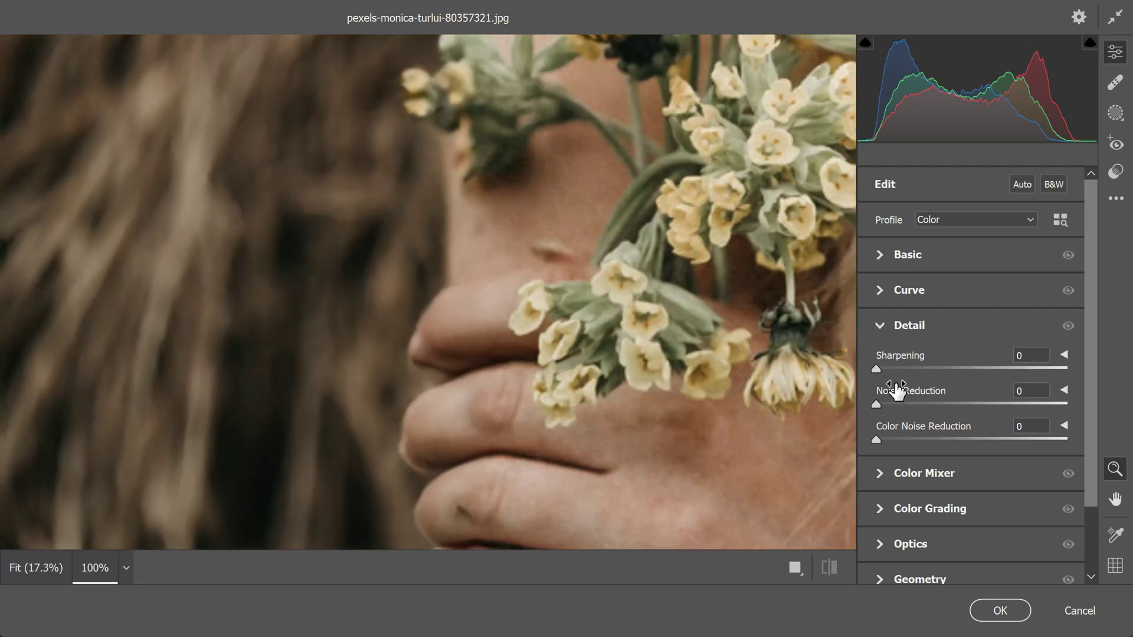
- Set Sharpening to 75, Noise Reduction to 50 and Color Noise Reduction to 50
{"action": "left_click_drag", "start_coordinate": [875, 370], "coordinate": [972, 381]}
{"action": "left_click_drag", "start_coordinate": [969, 400], "coordinate": [971, 401]}
{"action": "left_click_drag", "start_coordinate": [975, 440], "coordinate": [971, 440]}
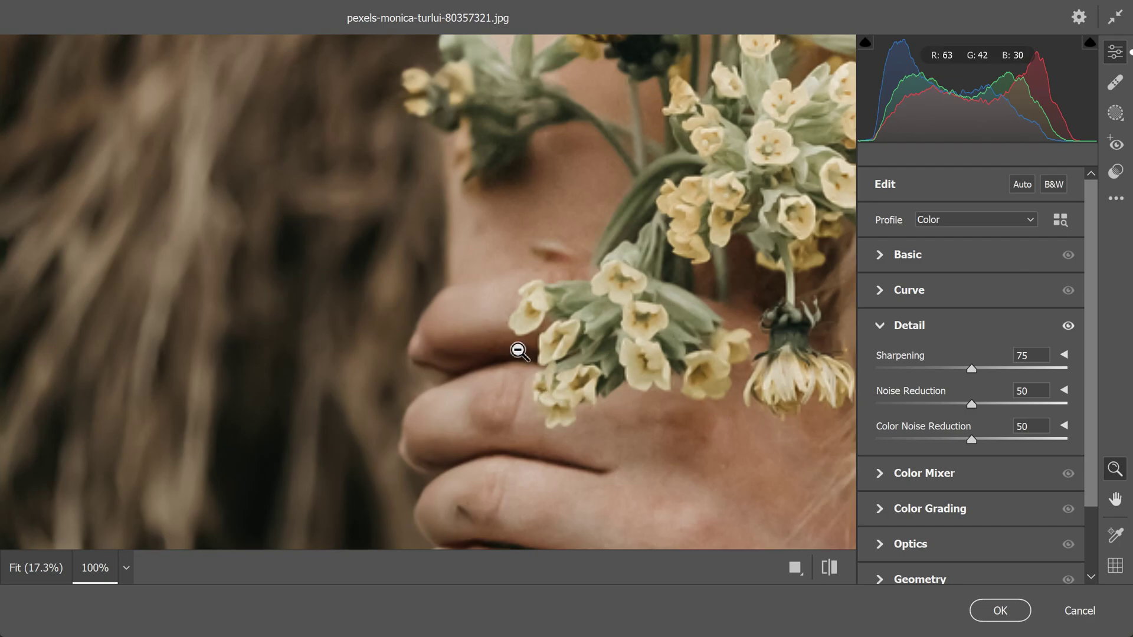
{"action": "left_click", "coordinate": [878, 326]}
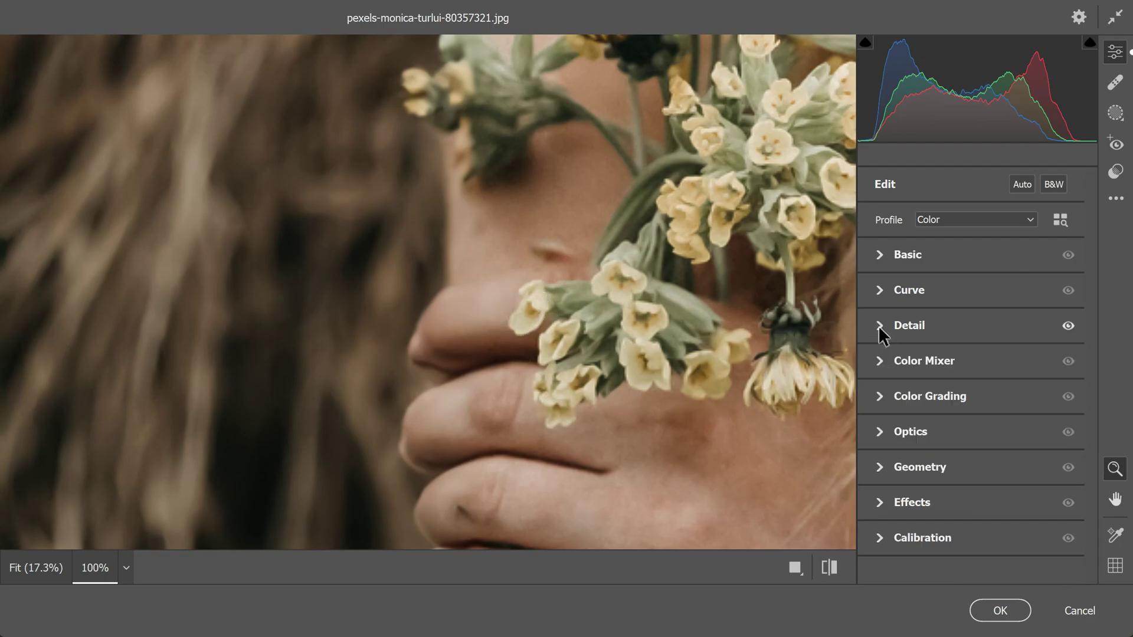
- Set Effects Grain to 40 and commit Camera Raw as a smart filter on Generative Layer 1
{"action": "left_click", "coordinate": [880, 502]}
{"action": "left_click_drag", "start_coordinate": [876, 498], "coordinate": [947, 513]}
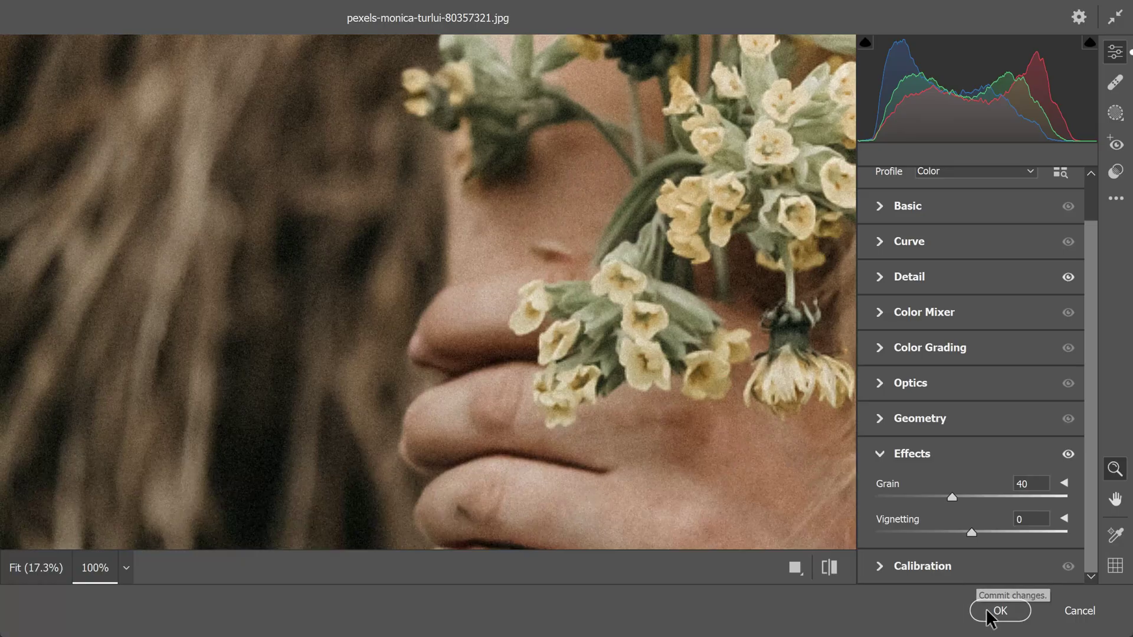
{"action": "left_click", "coordinate": [999, 610]}
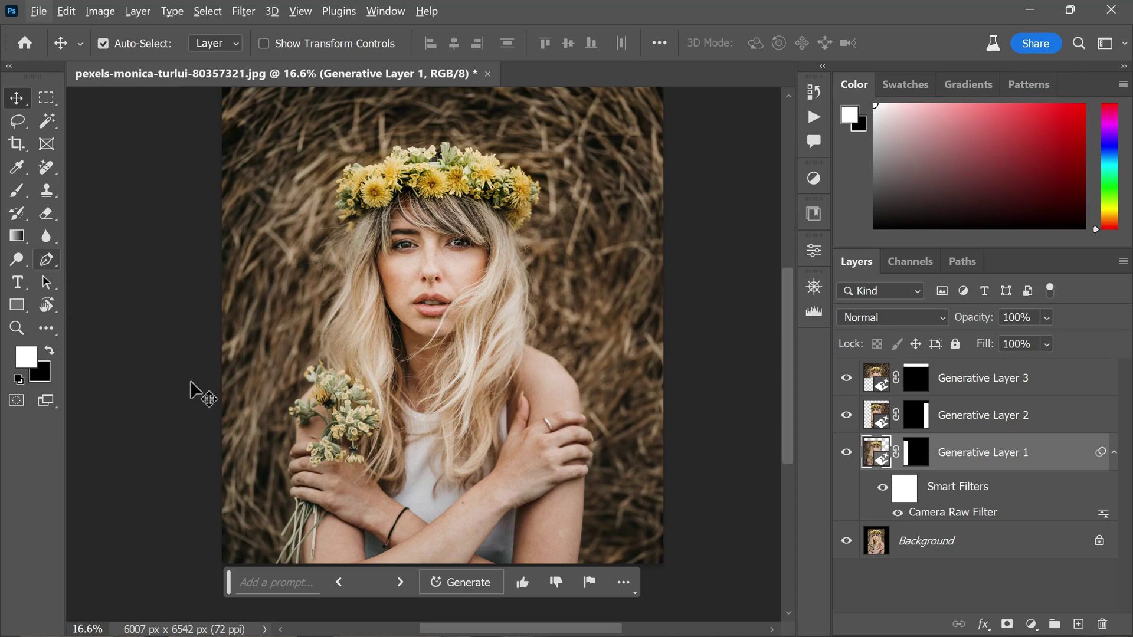
{"action": "scroll", "coordinate": [273, 448], "scroll_direction": "up", "scroll_amount": 10}
{"action": "scroll", "coordinate": [337, 399], "scroll_direction": "up", "scroll_amount": 4}
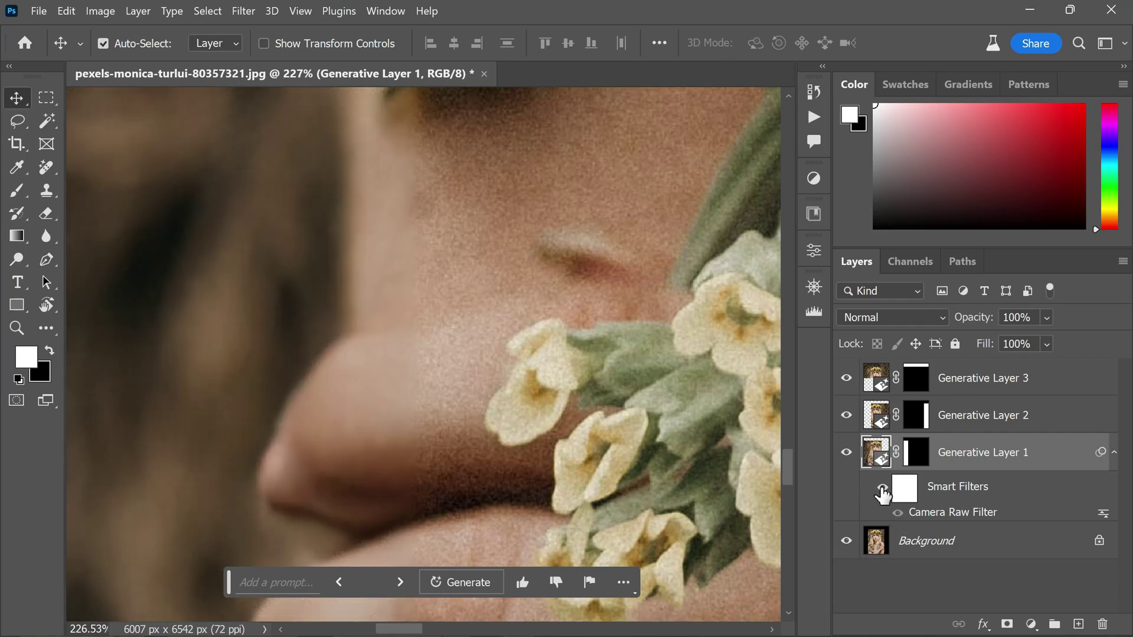
{"action": "scroll", "coordinate": [413, 422], "scroll_direction": "down", "scroll_amount": 3}
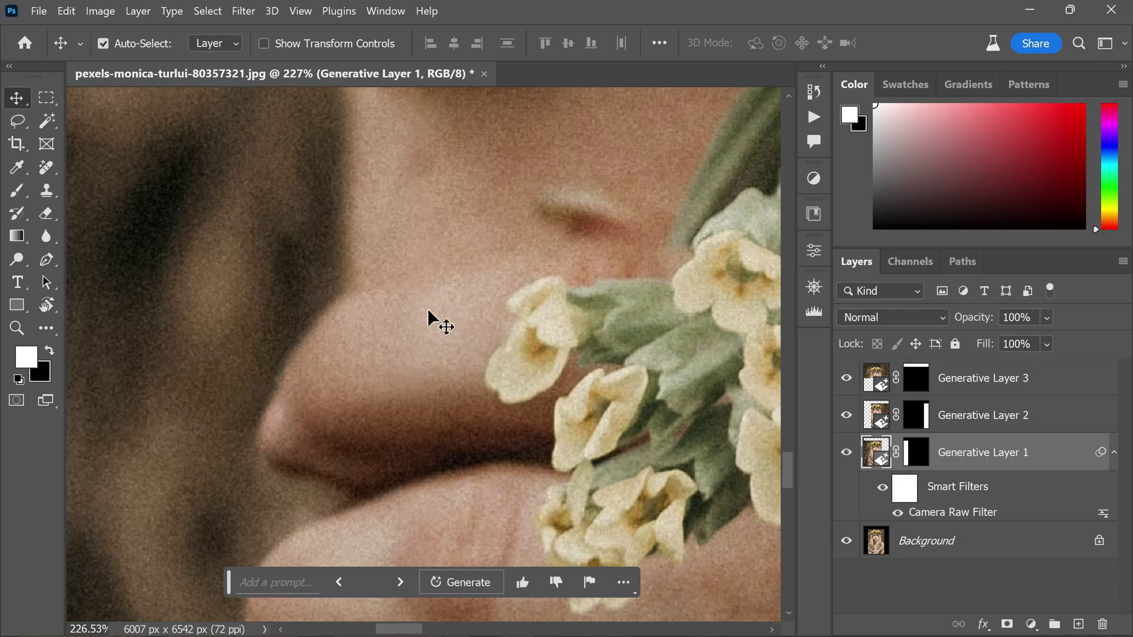
{"action": "scroll", "coordinate": [422, 324], "scroll_direction": "down", "scroll_amount": 5}
{"action": "scroll", "coordinate": [383, 326], "scroll_direction": "up", "scroll_amount": 2}
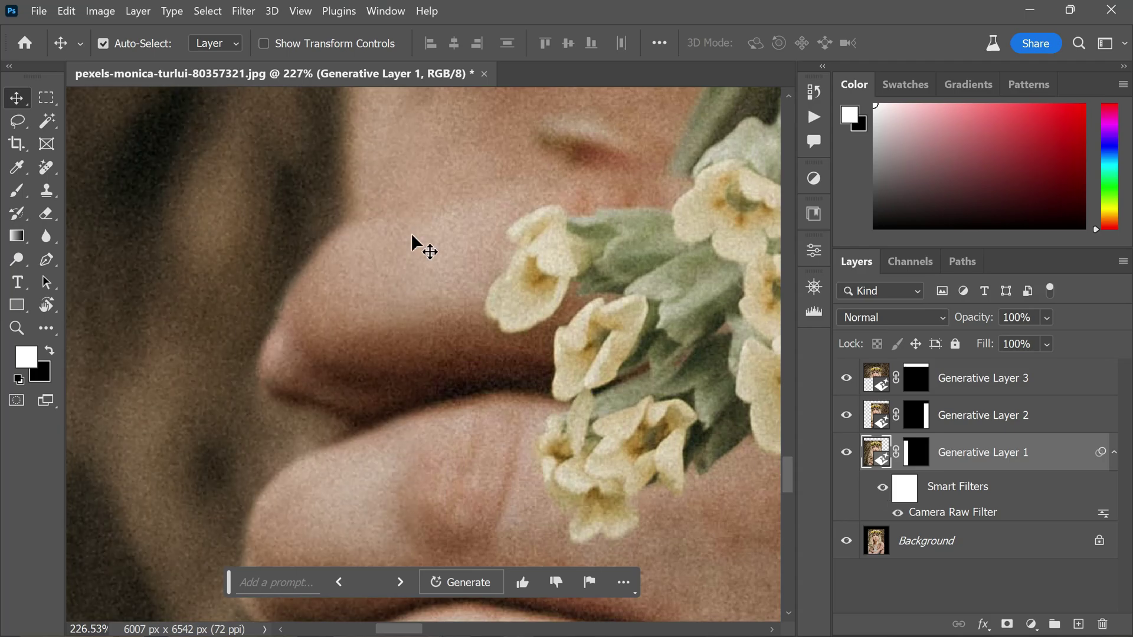
{"action": "scroll", "coordinate": [272, 314], "scroll_direction": "down", "scroll_amount": 5, "text": "alt"}
{"action": "scroll", "coordinate": [279, 350], "scroll_direction": "down", "scroll_amount": 8}
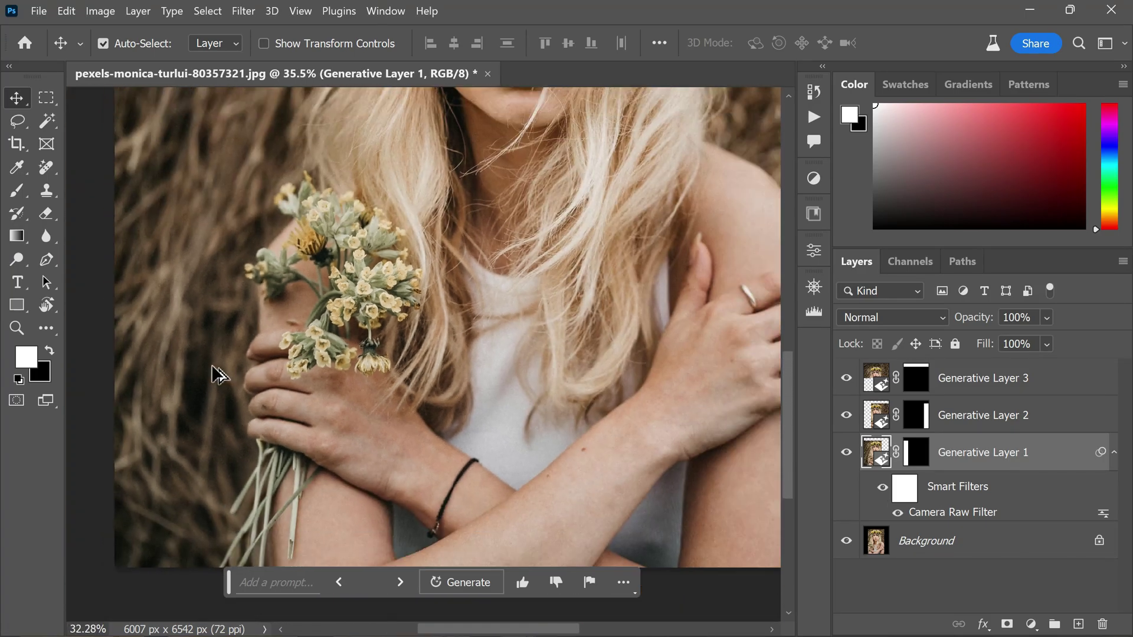
- Duplicate the Camera Raw smart filter onto Generative Layer 2
{"action": "scroll", "coordinate": [576, 374], "scroll_direction": "up", "scroll_amount": 10}
{"action": "scroll", "coordinate": [483, 248], "scroll_direction": "up", "scroll_amount": 4}
{"action": "left_click_drag", "start_coordinate": [488, 263], "coordinate": [519, 378]}
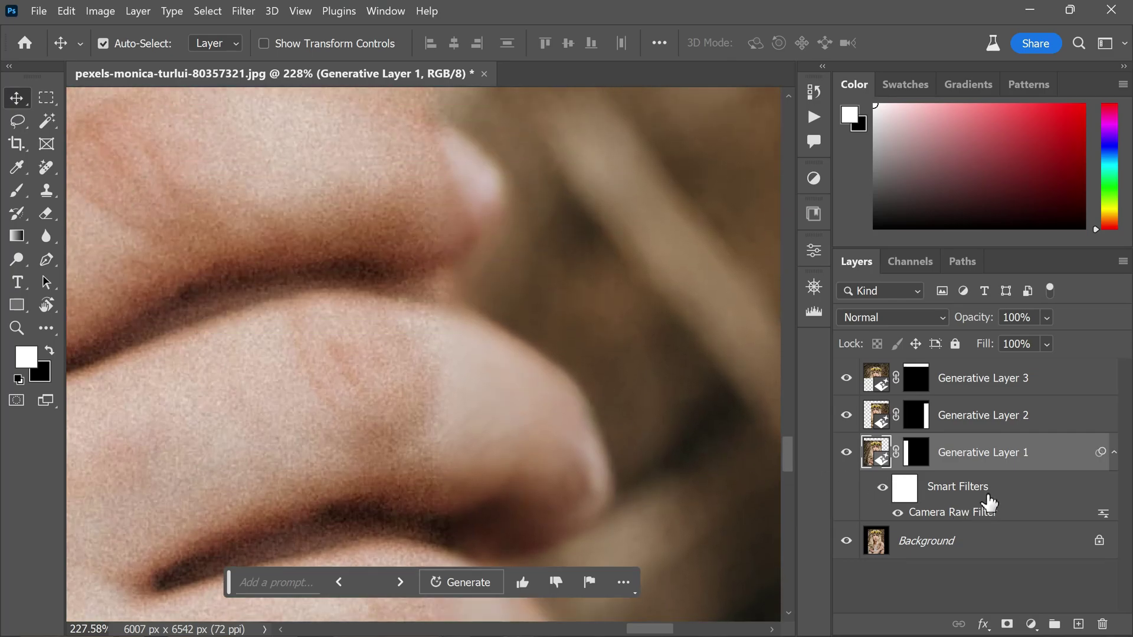
{"action": "left_click_drag", "start_coordinate": [1009, 457], "coordinate": [1002, 423]}
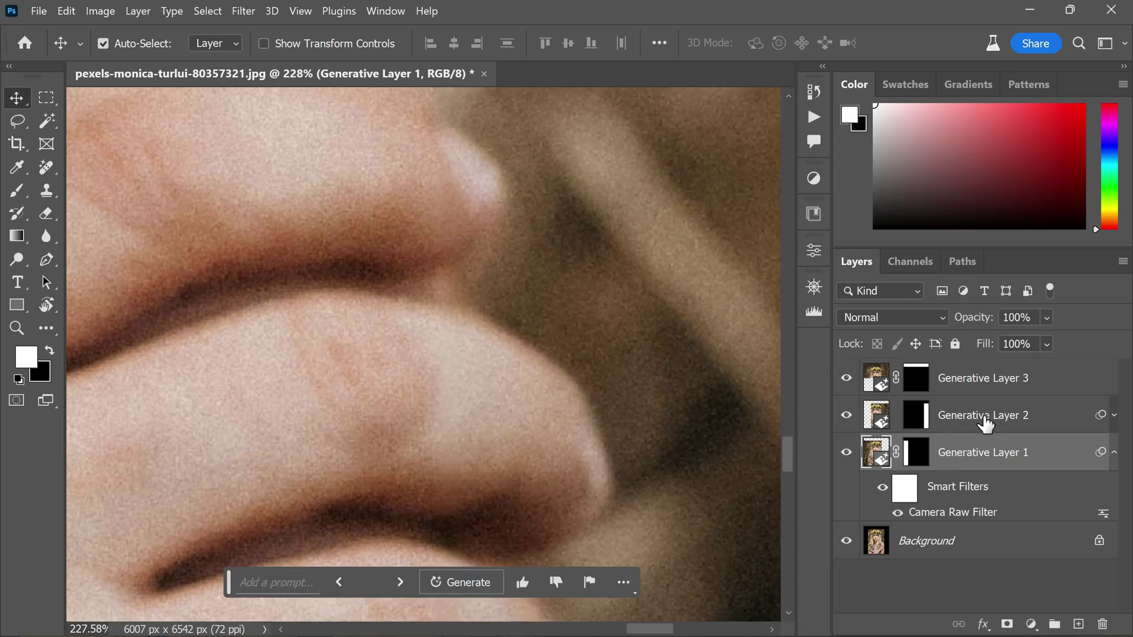
- Duplicate the Camera Raw smart filter onto Generative Layer 3
{"action": "scroll", "coordinate": [348, 236], "scroll_direction": "down", "scroll_amount": 10}
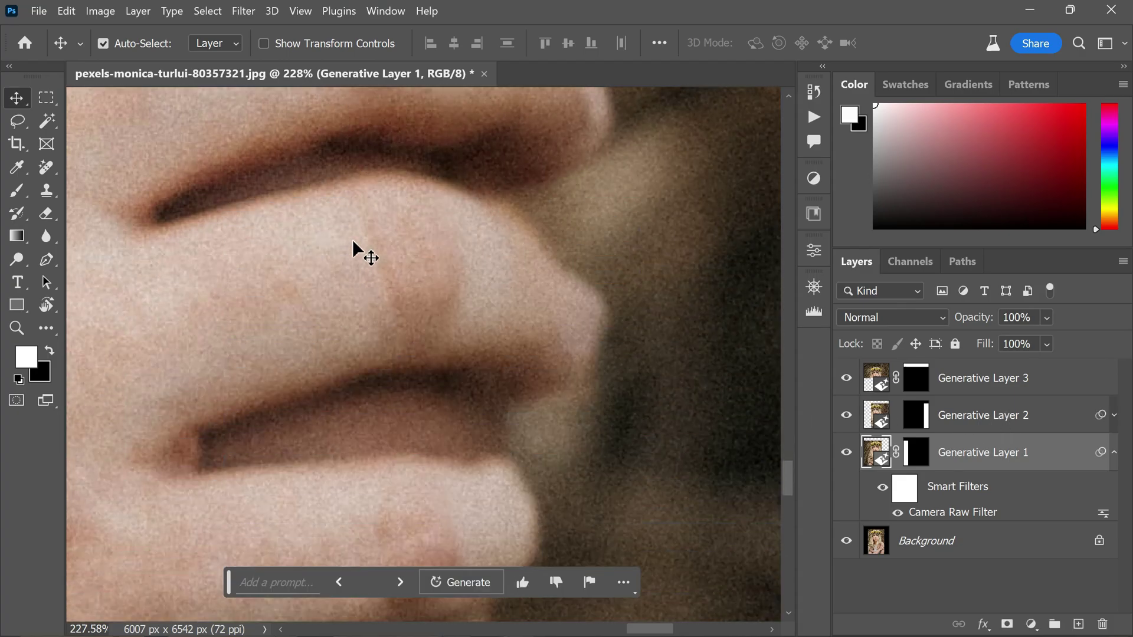
{"action": "scroll", "coordinate": [785, 366], "scroll_direction": "up", "scroll_amount": 6}
{"action": "scroll", "coordinate": [342, 330], "scroll_direction": "up", "scroll_amount": 10}
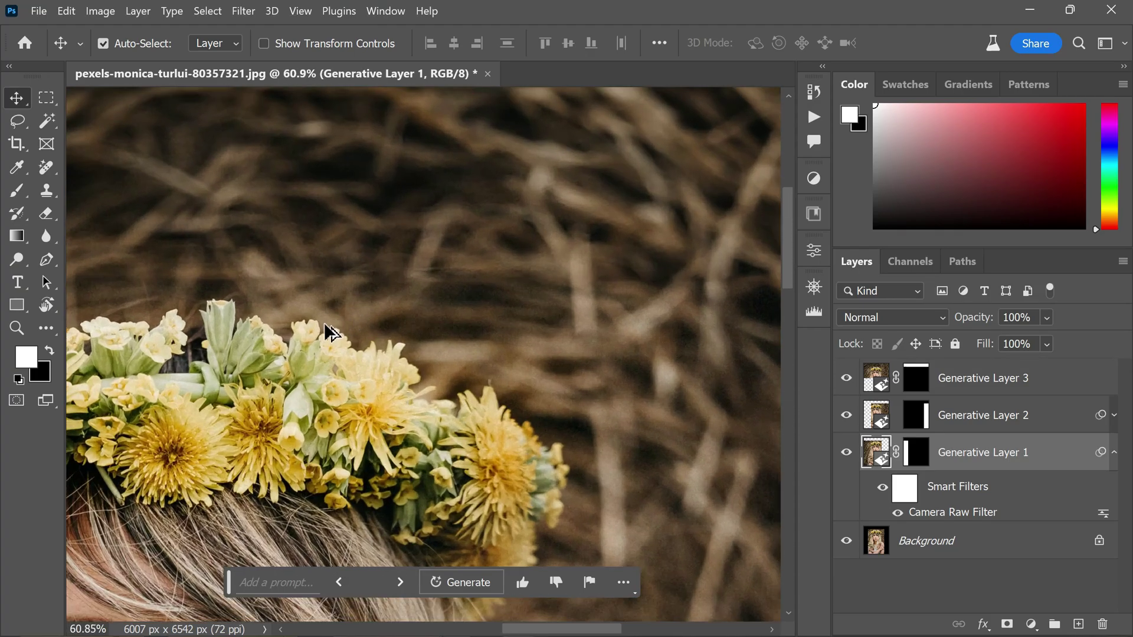
{"action": "scroll", "coordinate": [488, 264], "scroll_direction": "up", "scroll_amount": 4}
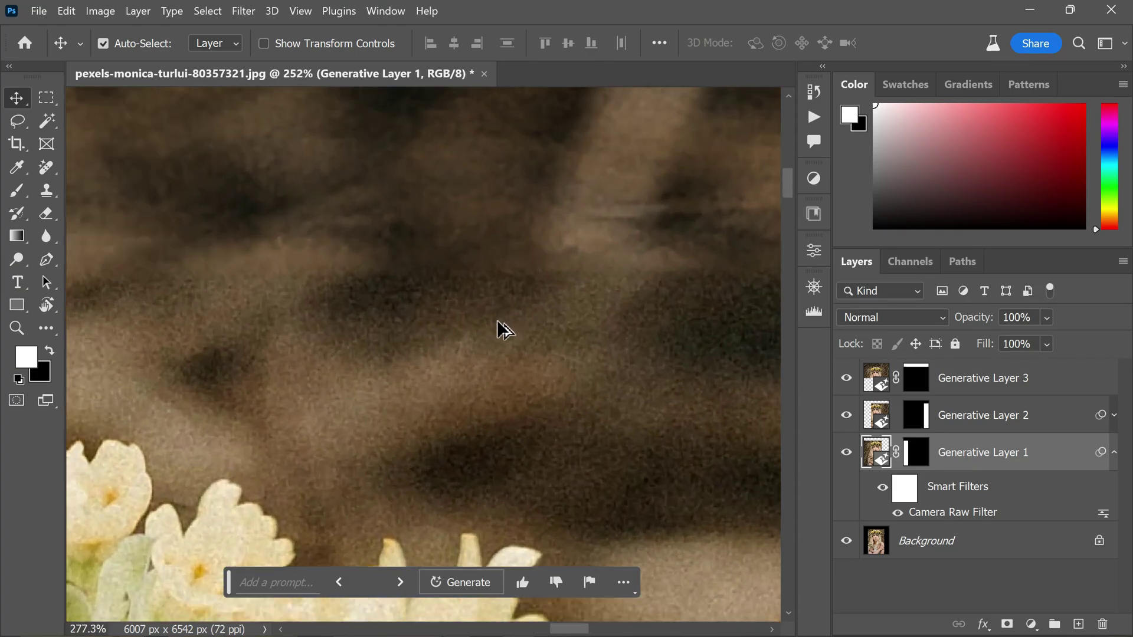
{"action": "scroll", "coordinate": [507, 324], "scroll_direction": "up", "scroll_amount": 3}
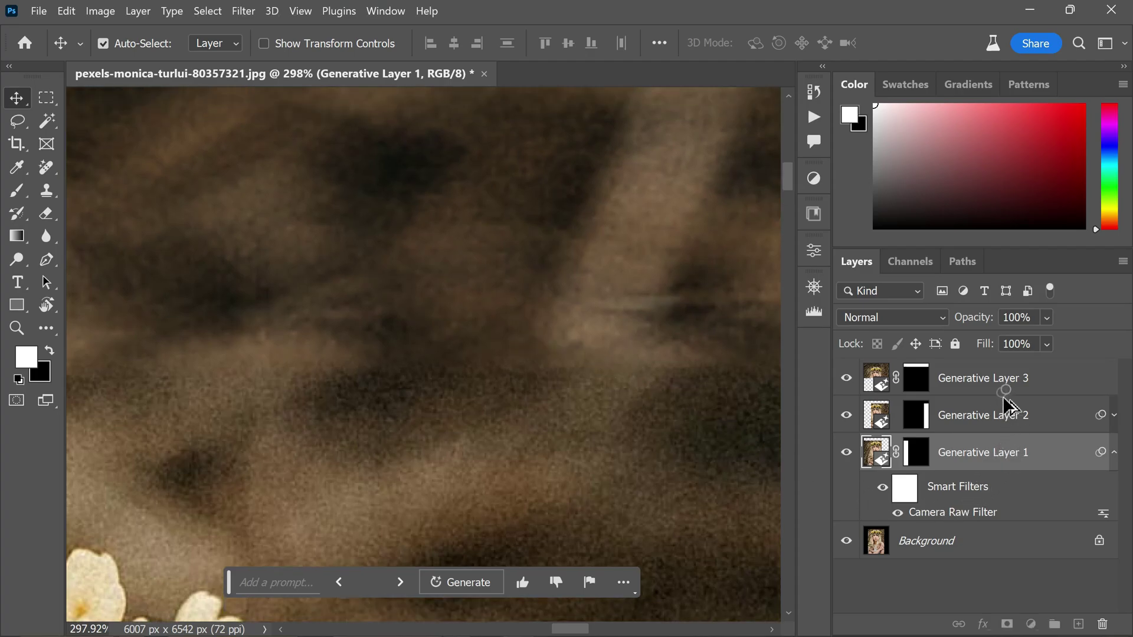
{"action": "left_click", "coordinate": [1001, 378]}
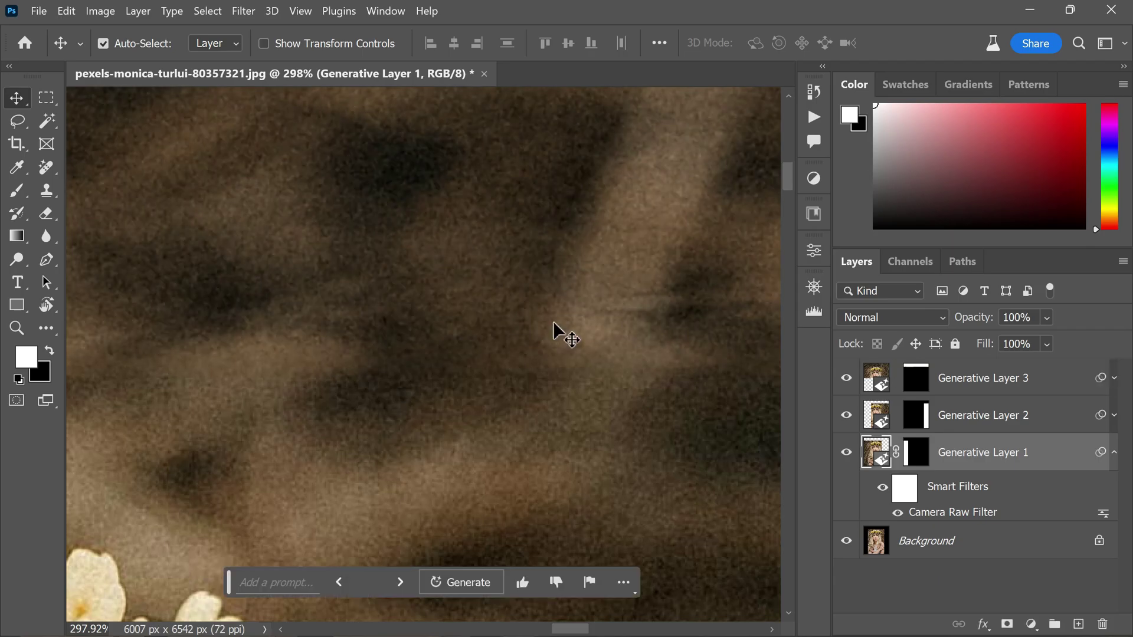
{"action": "scroll", "coordinate": [584, 277], "scroll_direction": "down", "scroll_amount": 3}
{"action": "scroll", "coordinate": [590, 274], "scroll_direction": "down", "scroll_amount": 6}
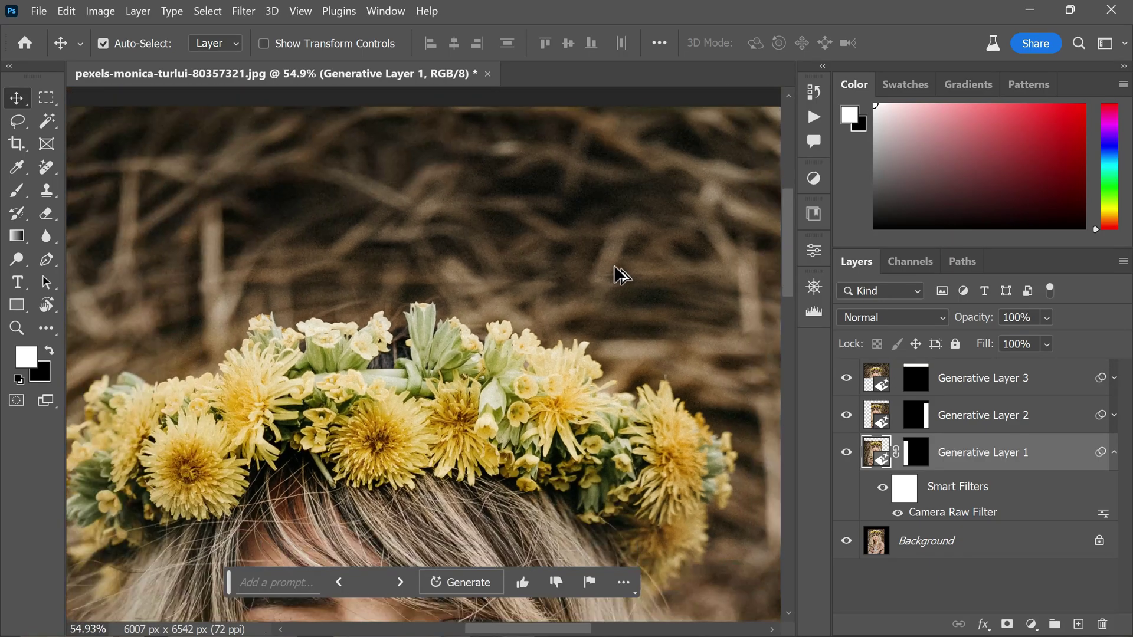
{"action": "scroll", "coordinate": [313, 217], "scroll_direction": "up", "scroll_amount": 6}
{"action": "scroll", "coordinate": [309, 211], "scroll_direction": "down", "scroll_amount": 10}
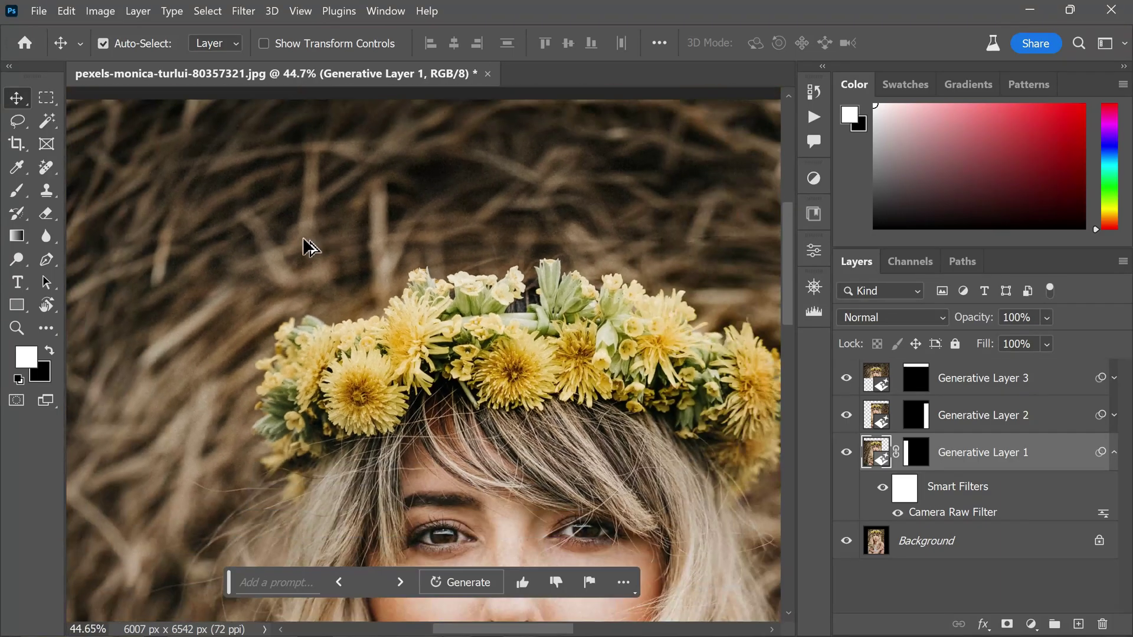
{"action": "scroll", "coordinate": [434, 264], "scroll_direction": "down", "scroll_amount": 2}
{"action": "scroll", "coordinate": [463, 283], "scroll_direction": "up", "scroll_amount": 5}
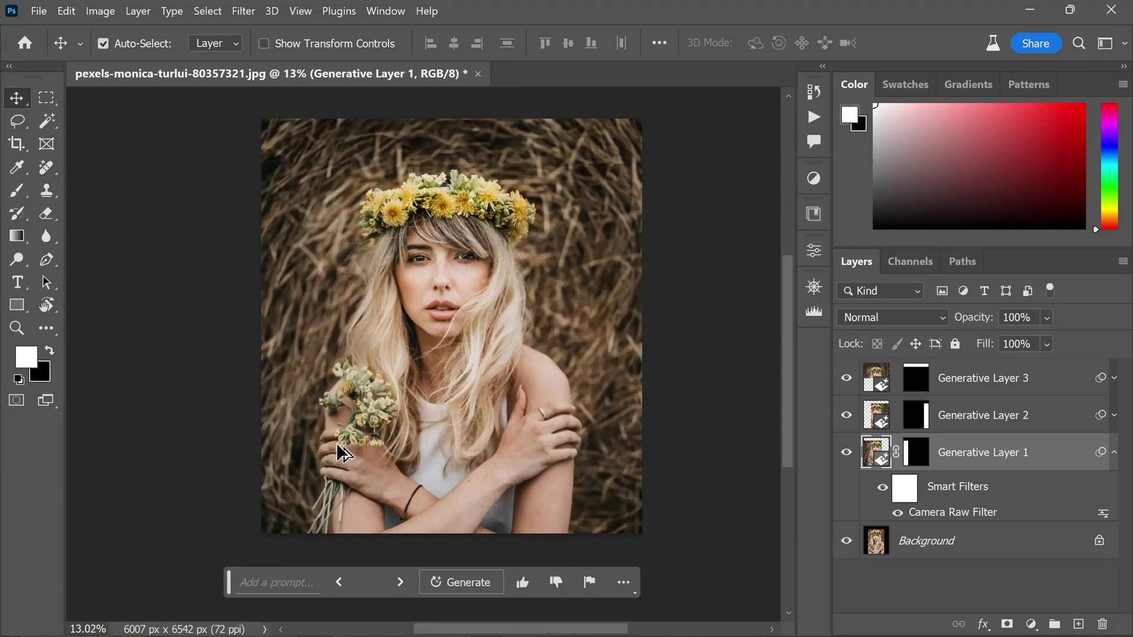
{"action": "scroll", "coordinate": [515, 321], "scroll_direction": "up", "scroll_amount": 2}
{"action": "scroll", "coordinate": [506, 384], "scroll_direction": "down", "scroll_amount": 2}
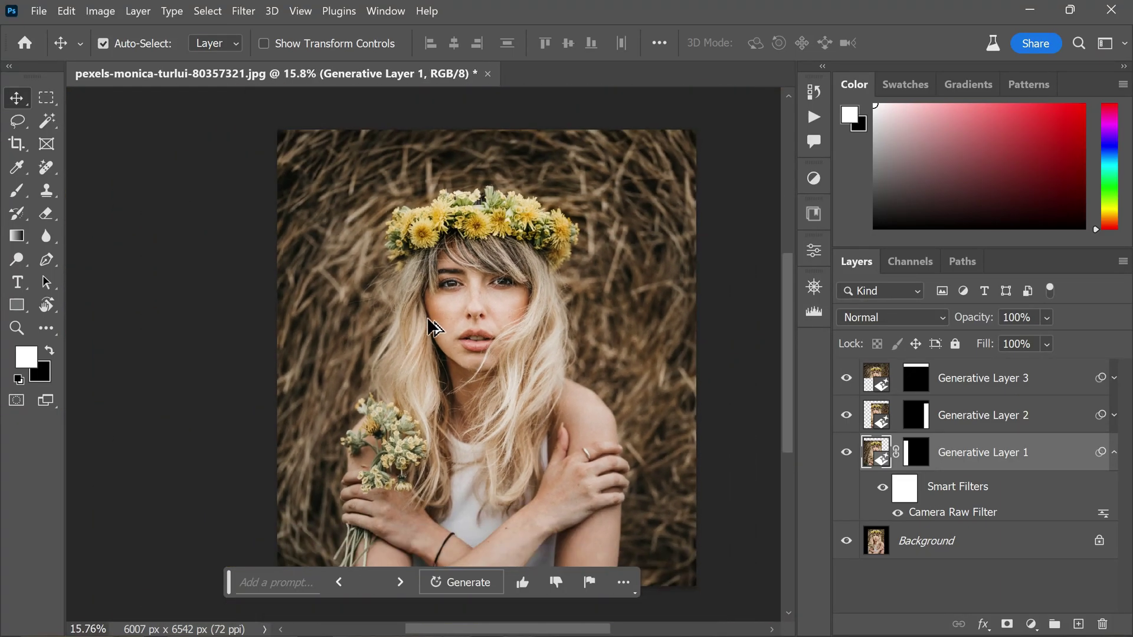
{"action": "scroll", "coordinate": [660, 372], "scroll_direction": "up", "scroll_amount": 1}
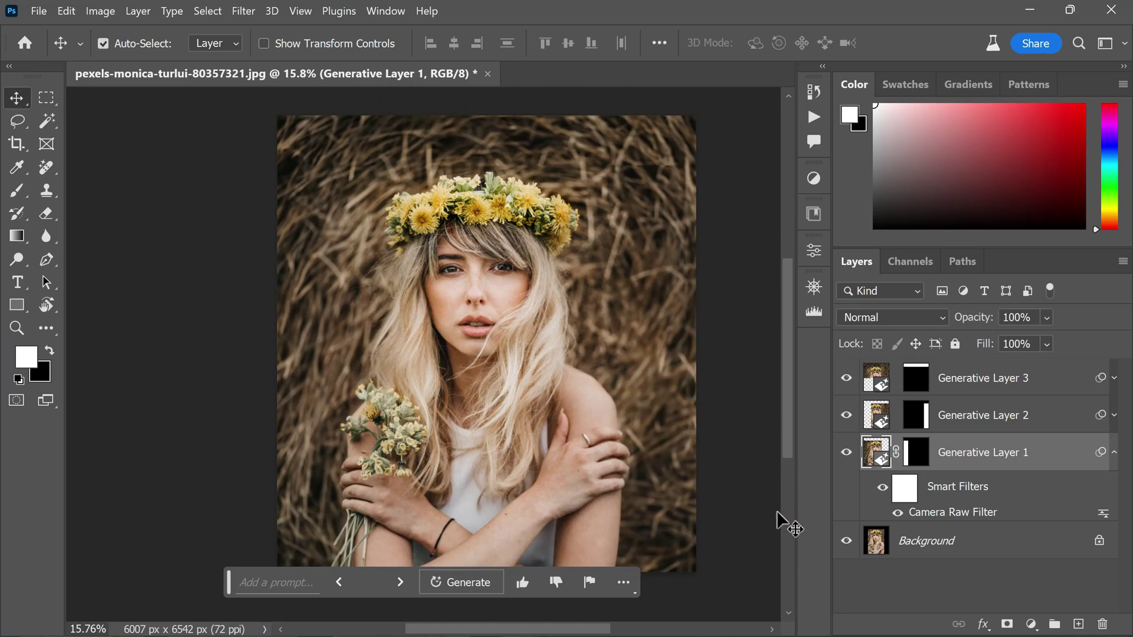
{"action": "left_click", "coordinate": [846, 541], "text": "alt"}
{"action": "left_click", "coordinate": [846, 541], "text": "alt"}
{"action": "left_click", "coordinate": [845, 541], "text": "alt"}
{"action": "left_click", "coordinate": [845, 541], "text": "alt"}
{"action": "scroll", "coordinate": [567, 354], "scroll_direction": "down", "scroll_amount": 1}
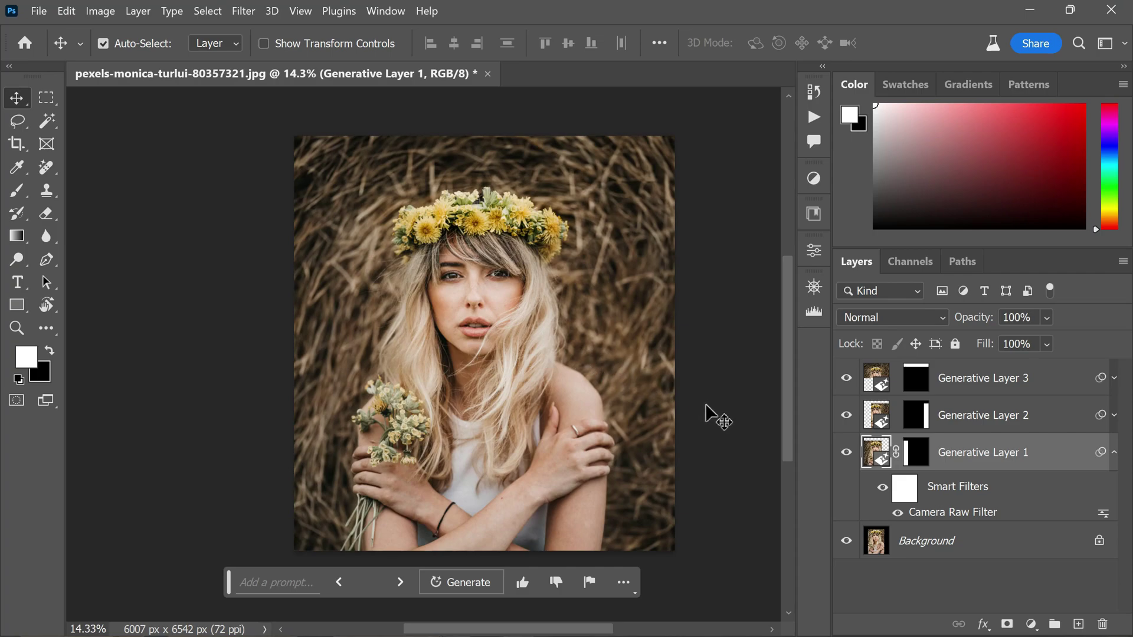